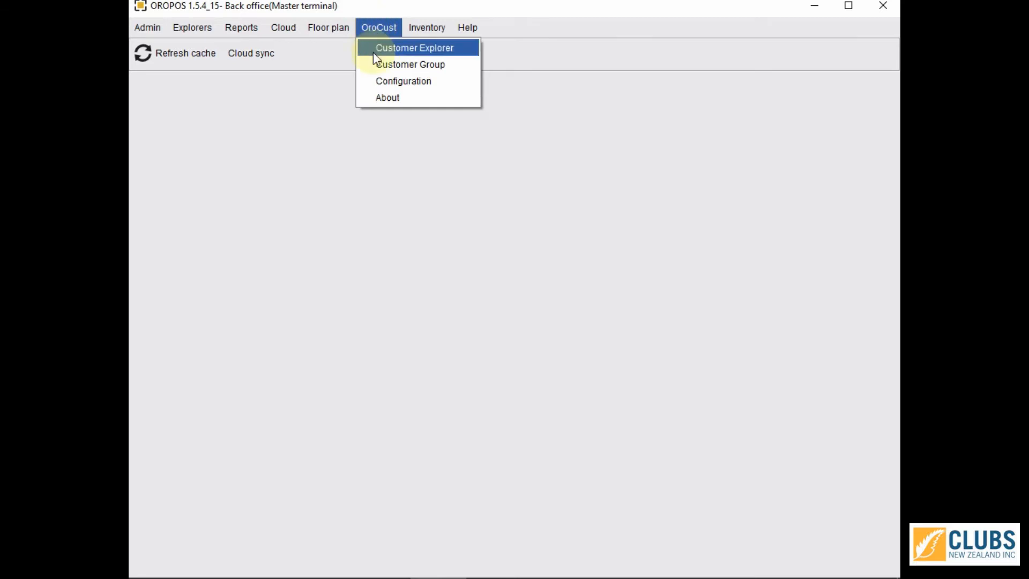
Enable the loyalty program in the OroCust configuration, keeping the default point settings, and save the configuration
left_click(381, 81)
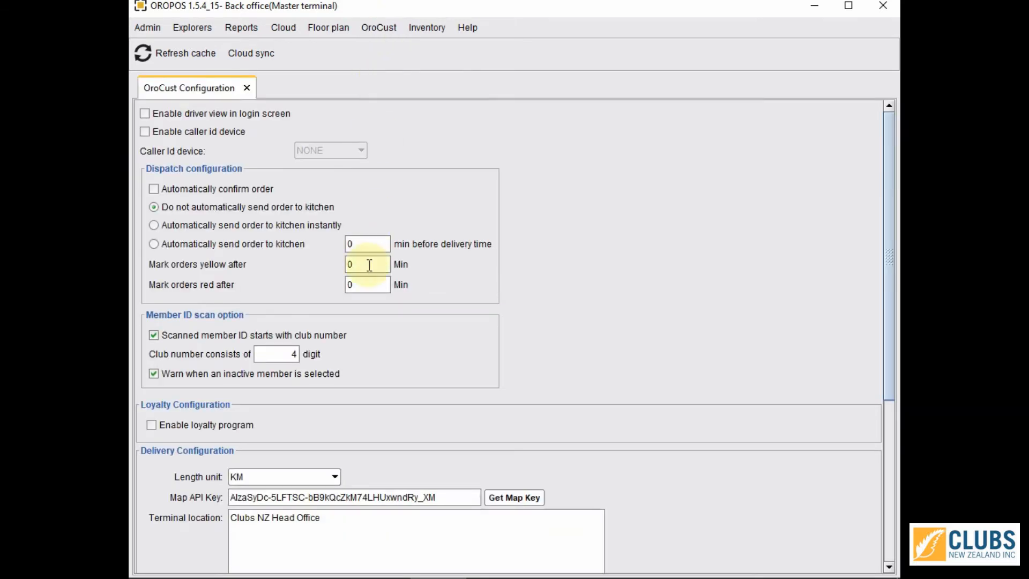
left_click(151, 424)
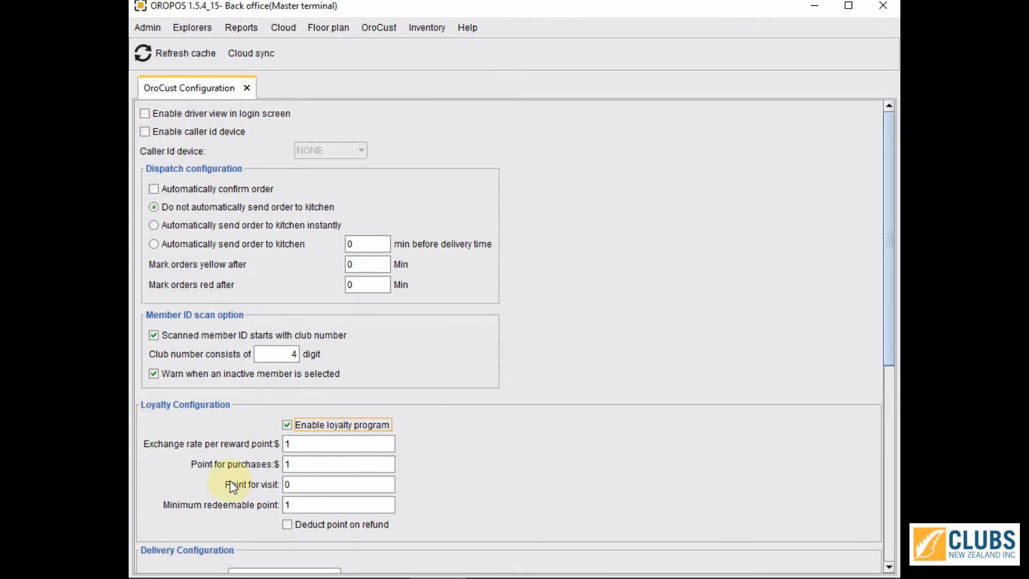
double_click(314, 445)
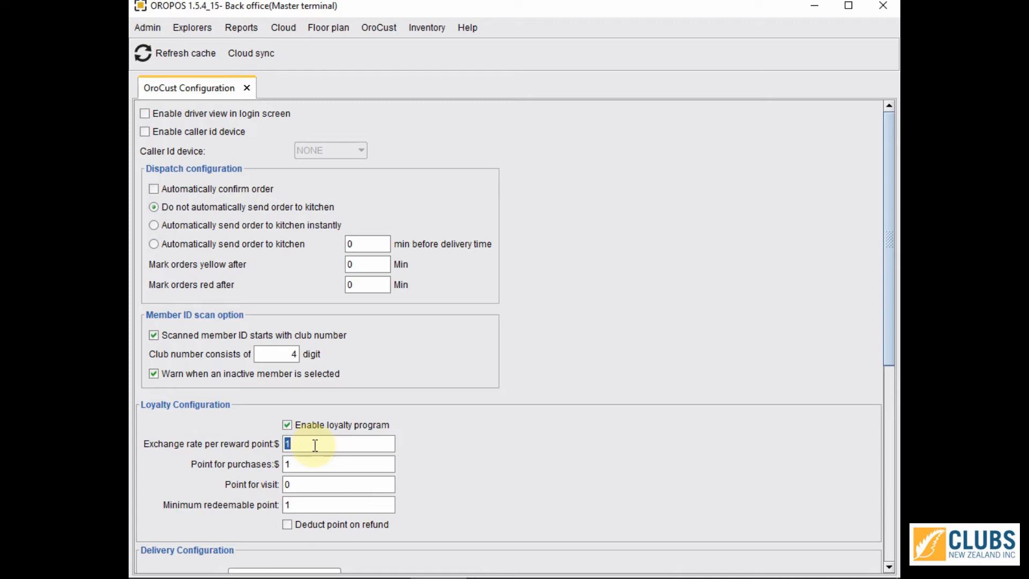
double_click(306, 464)
left_click(335, 459)
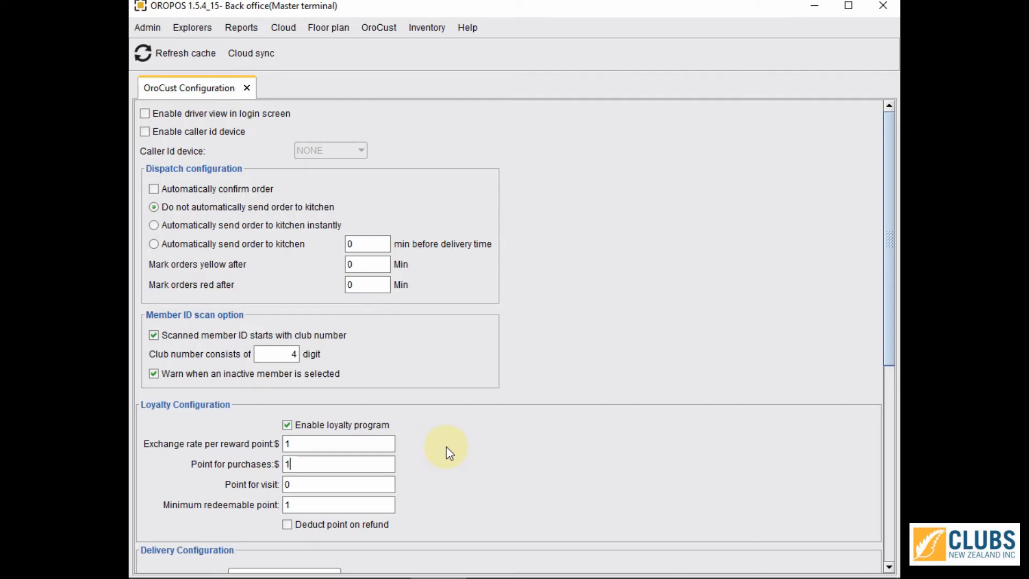
double_click(330, 441)
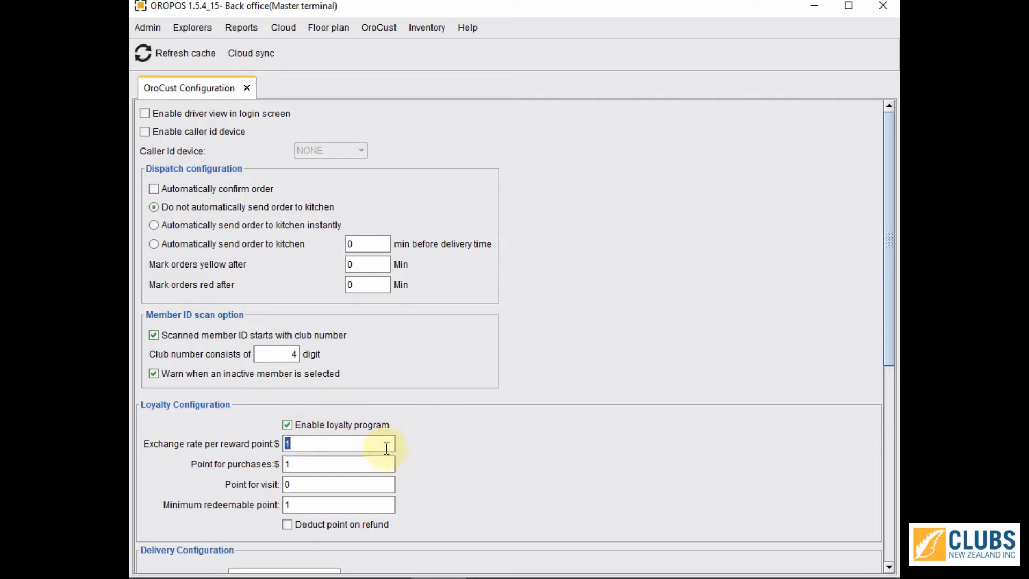
left_click_drag(891, 319, 879, 526)
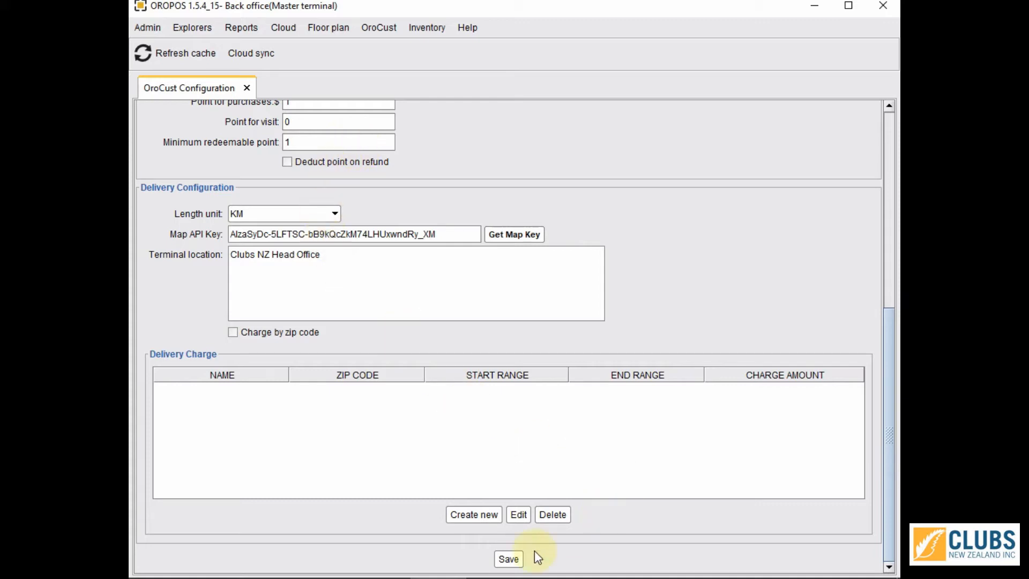
left_click(508, 559)
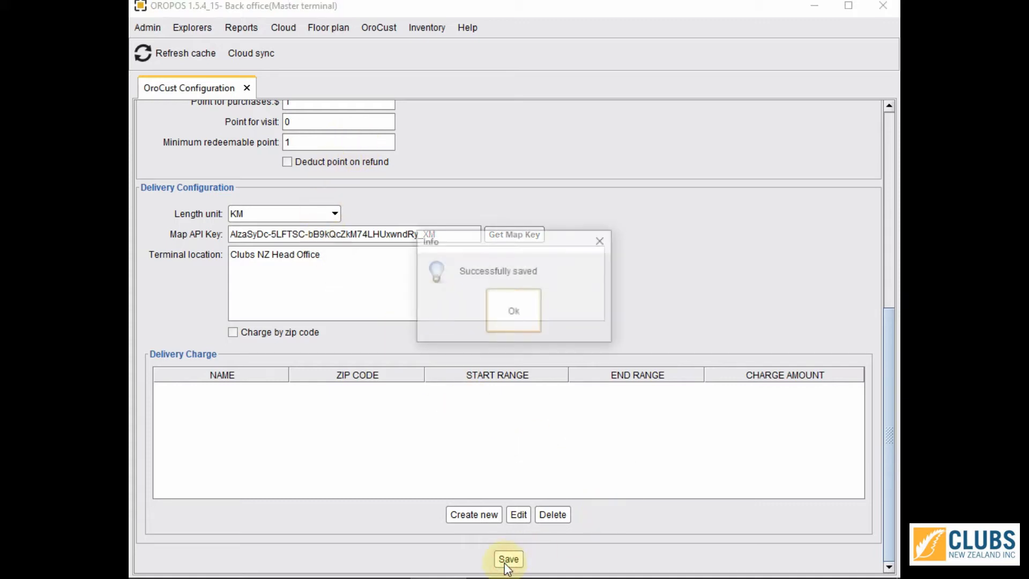
left_click(511, 310)
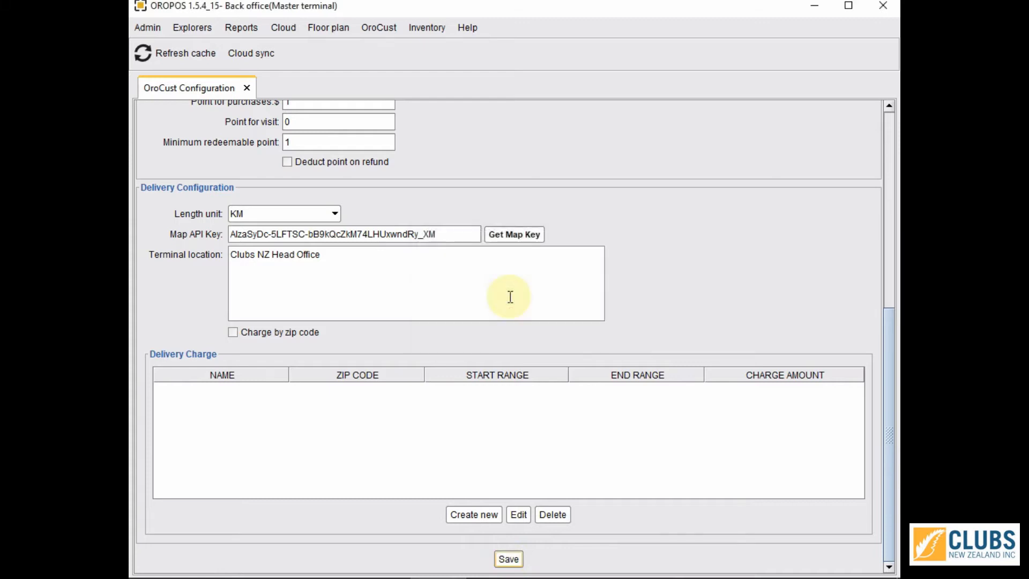
Close the back office and log in to the BAR sales screen with the secret key
left_click(883, 6)
left_click(546, 239)
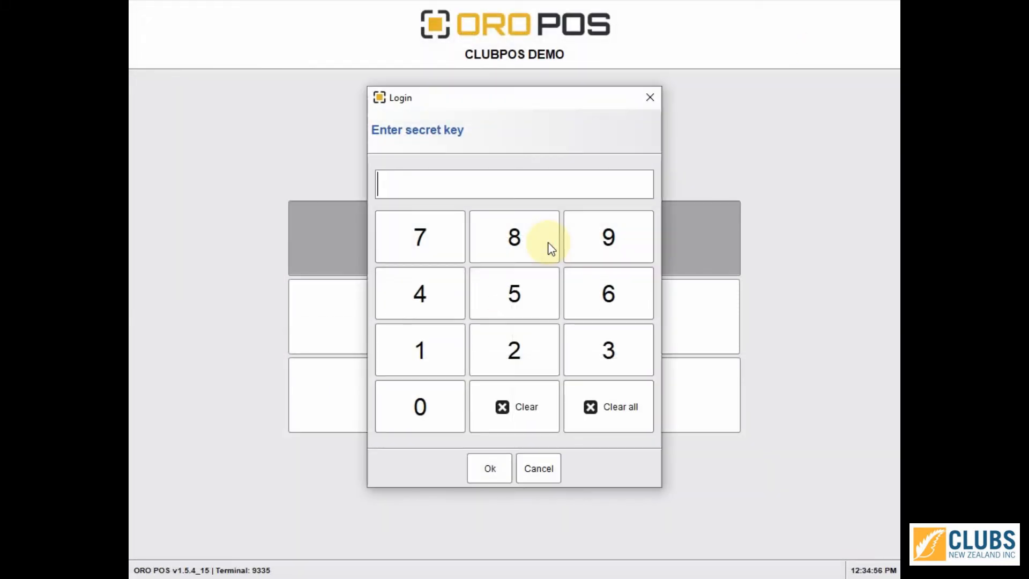
left_click(443, 351)
left_click(443, 352)
left_click(442, 353)
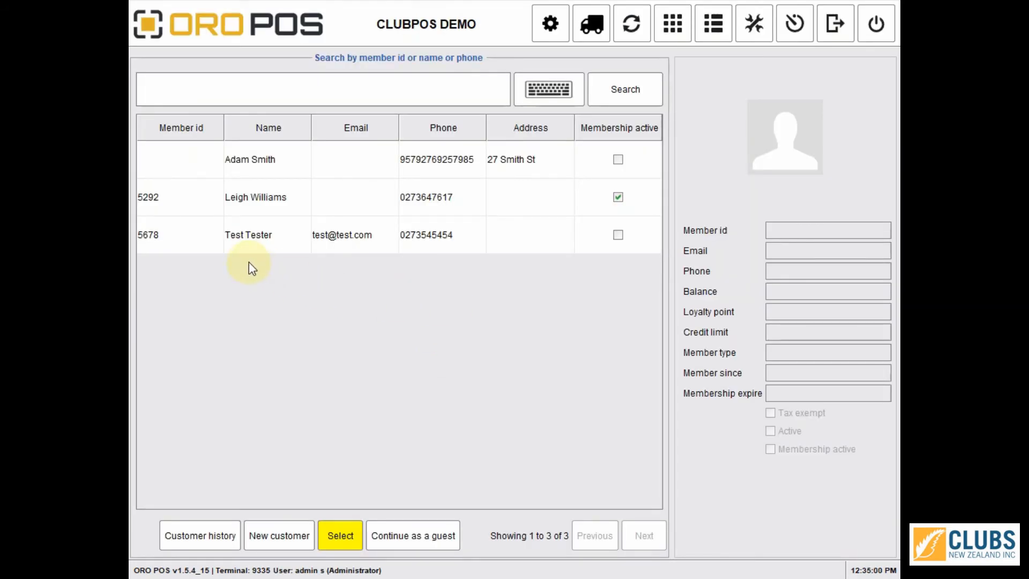
Start a ticket for the member with the active membership and add a DB Draught Stubbie and a Steinlager Stubbie
left_click(262, 197)
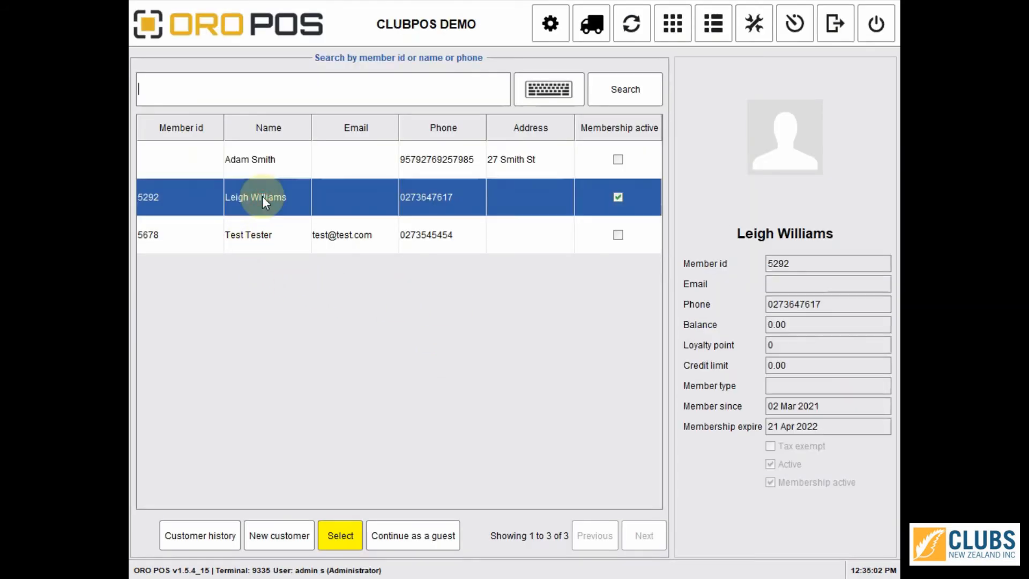
left_click(346, 532)
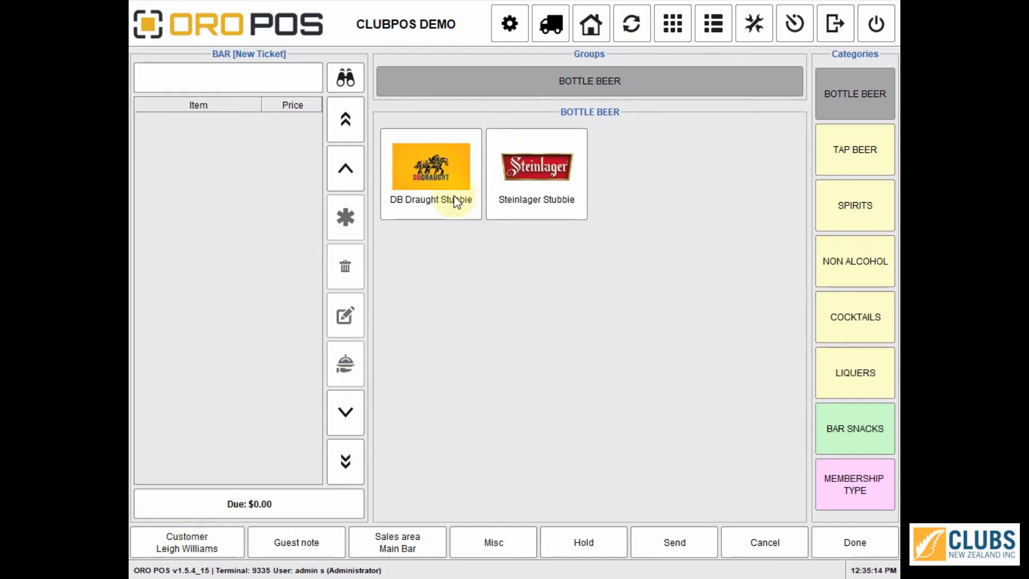
left_click(444, 173)
left_click(547, 177)
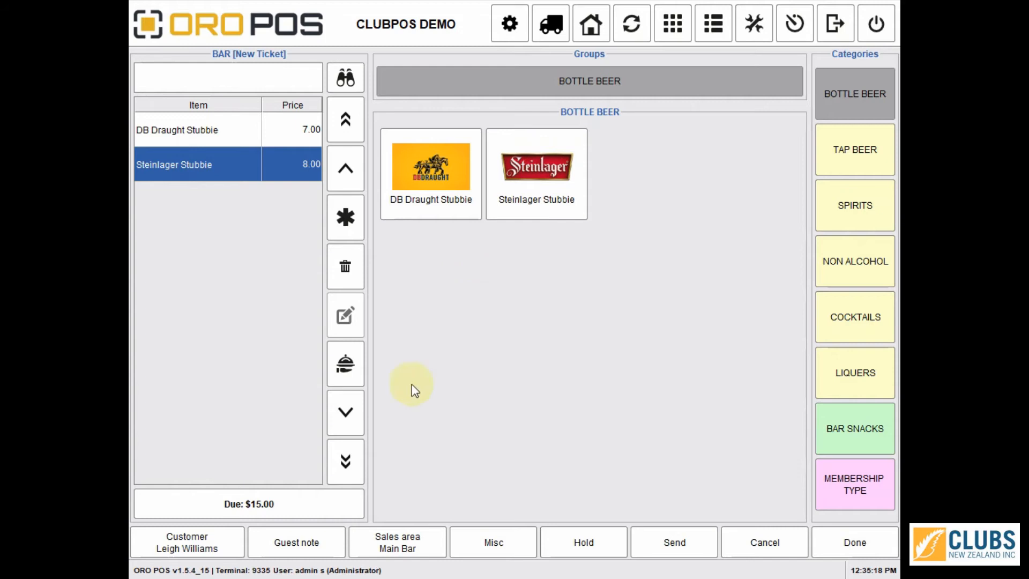
Settle the two-beer ticket for the full amount in cash and dismiss the transaction summary
left_click(279, 502)
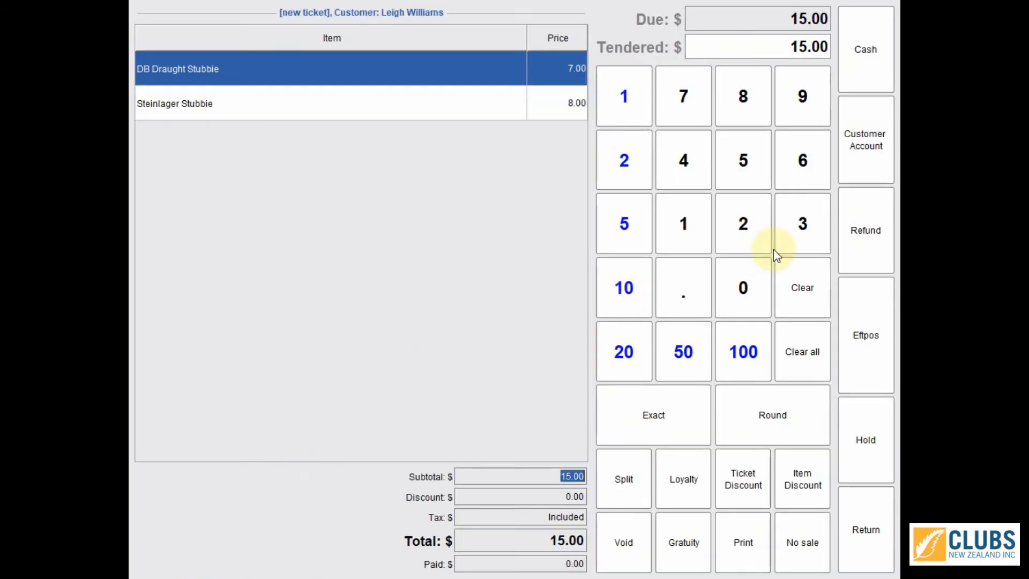
left_click(866, 60)
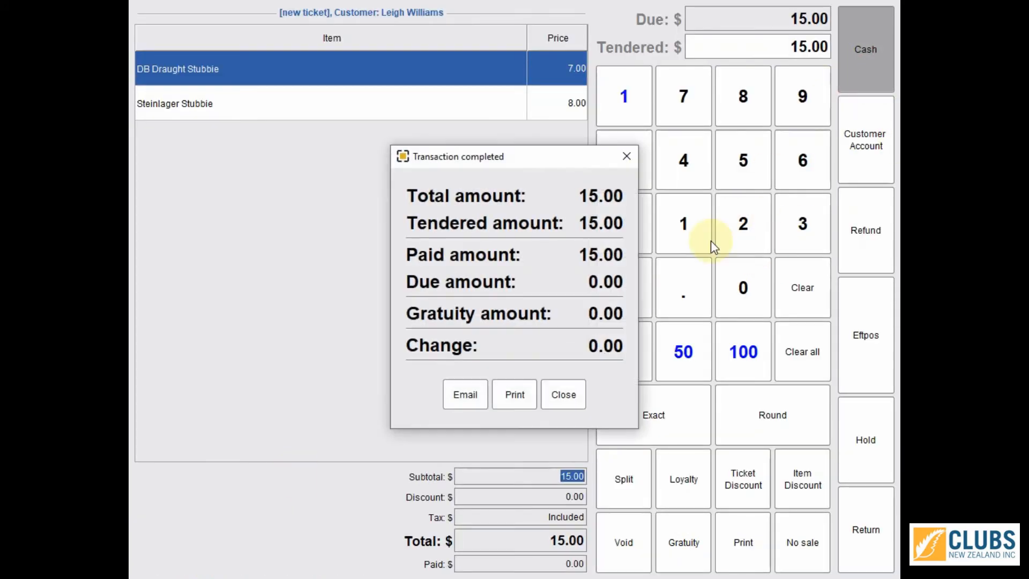
left_click(557, 408)
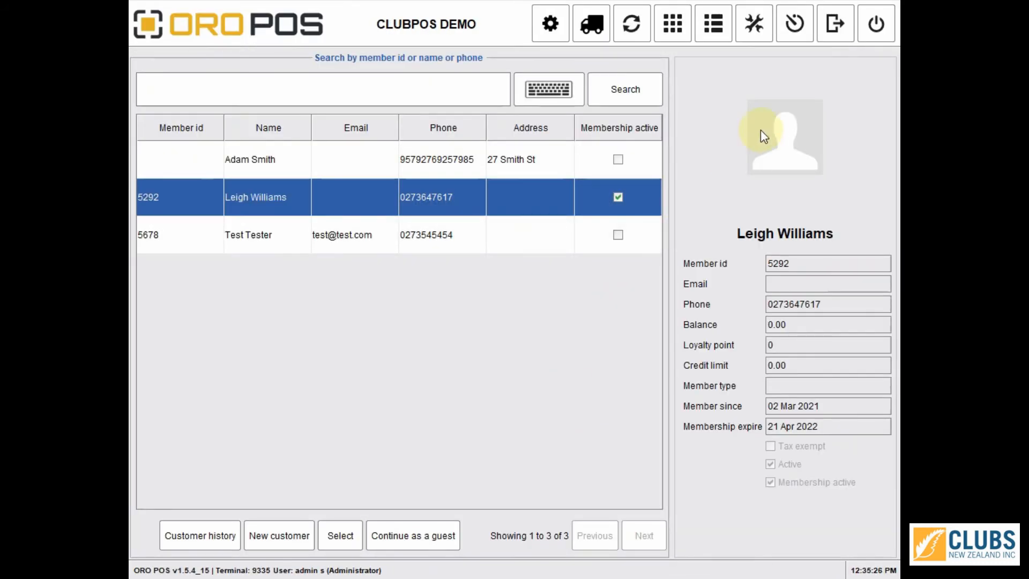
Refresh the active member's details by reselecting them, and start a new ticket for them with one DB Draught Stubbie
left_click(323, 234)
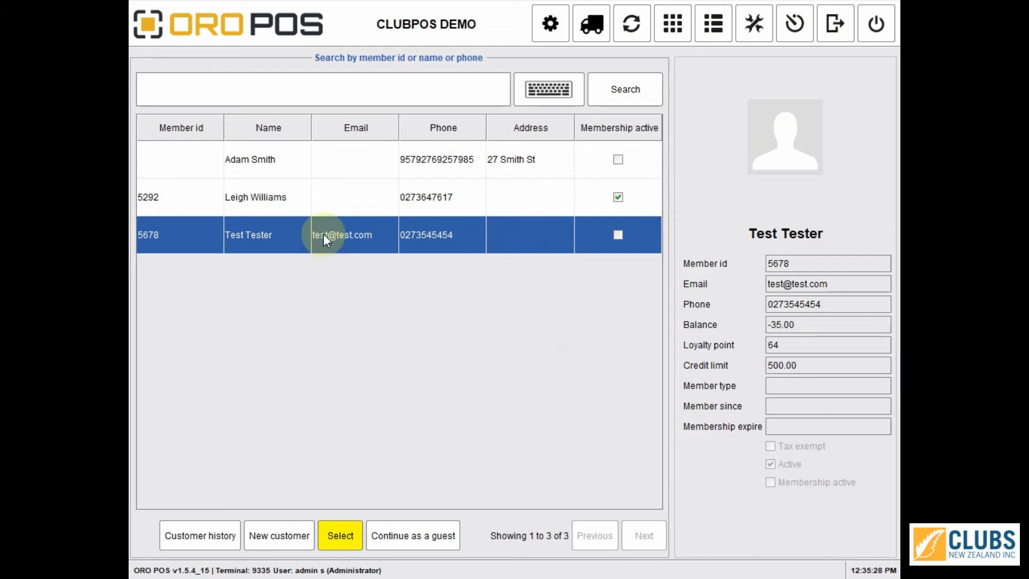
left_click(335, 203)
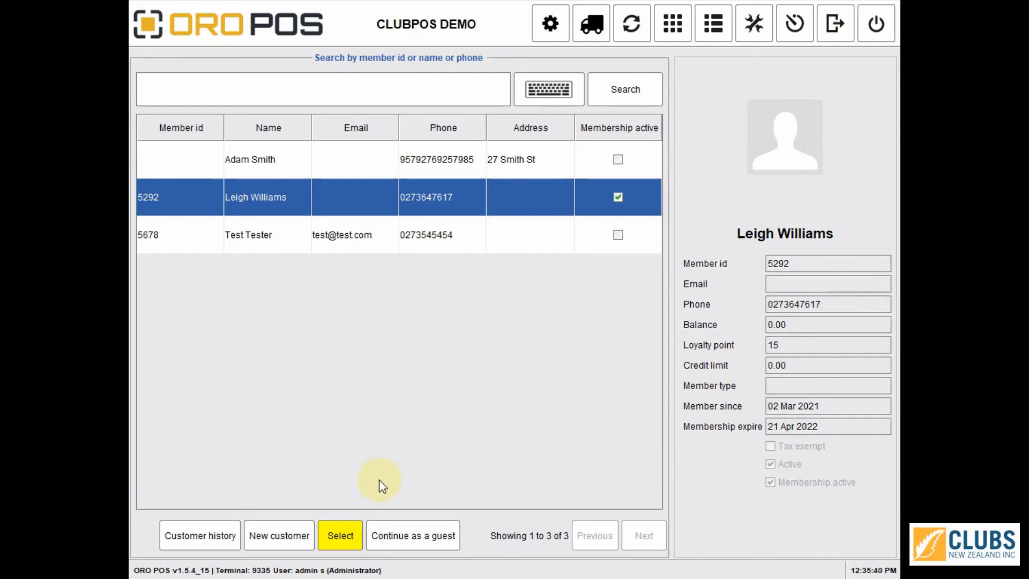
left_click(341, 535)
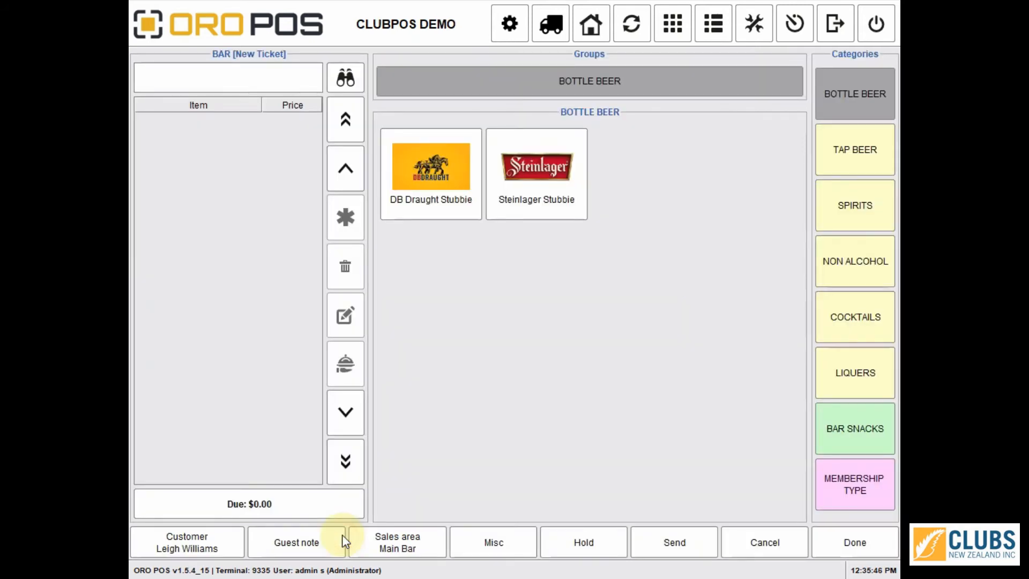
left_click(471, 201)
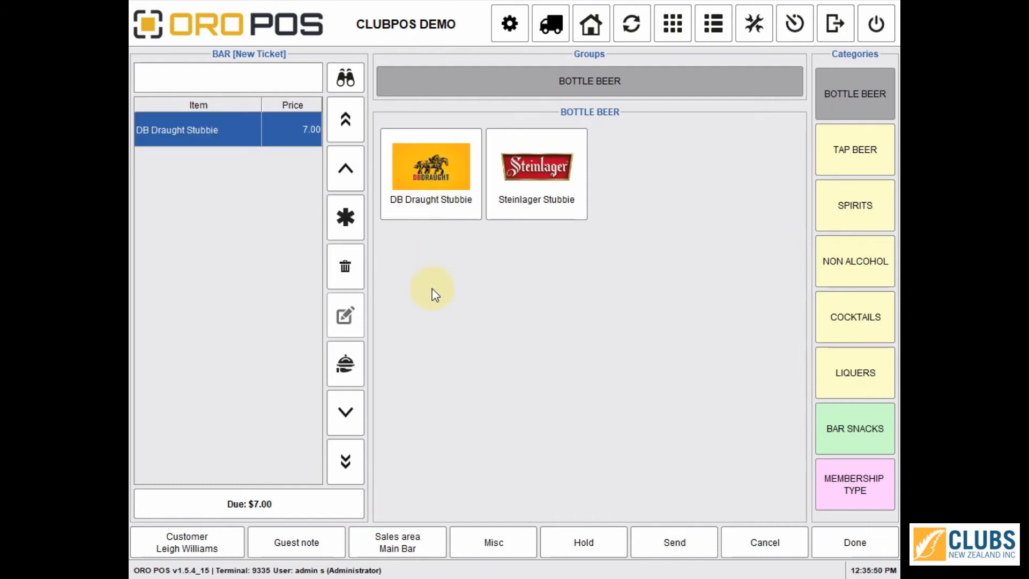
Redeem 7 loyalty points against the DB Draught Stubbie ticket and complete the sale as Cash
left_click(268, 505)
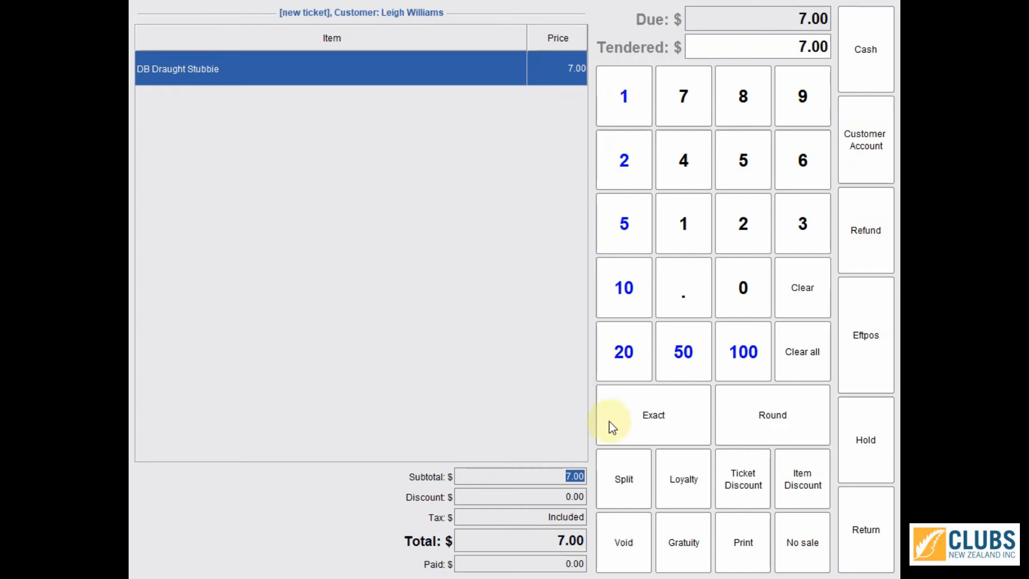
left_click(690, 479)
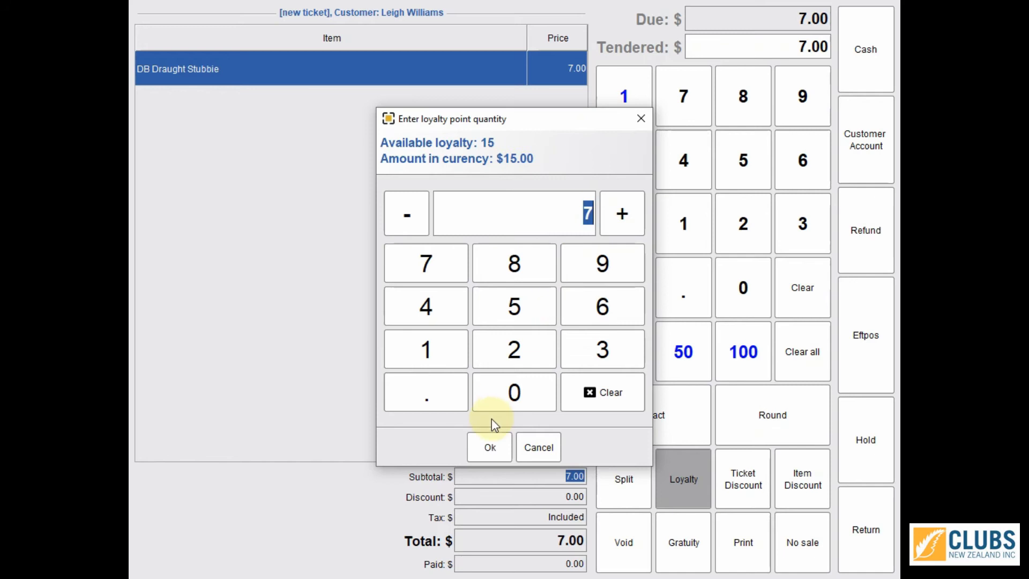
left_click(490, 445)
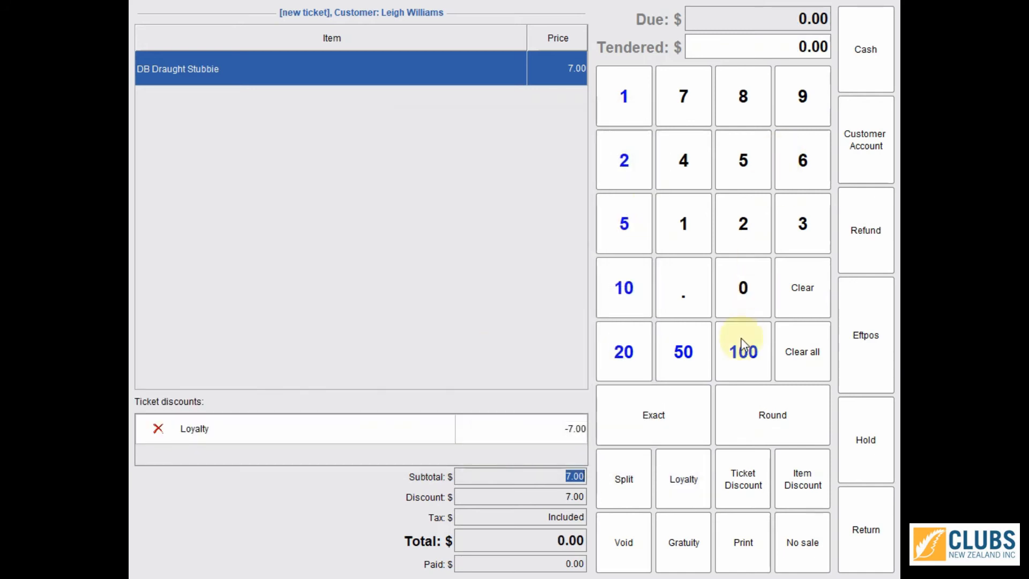
left_click(866, 51)
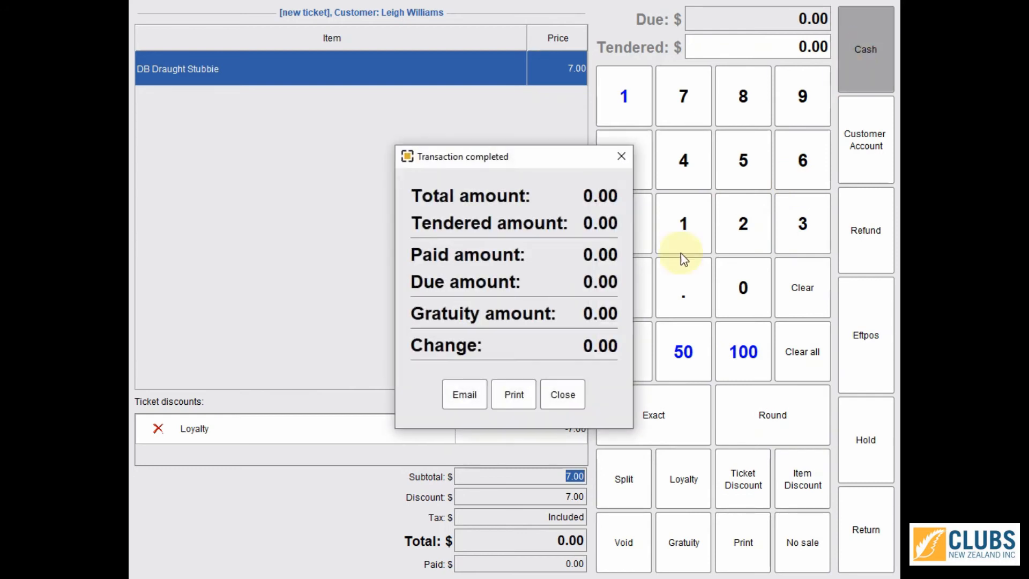
left_click(563, 394)
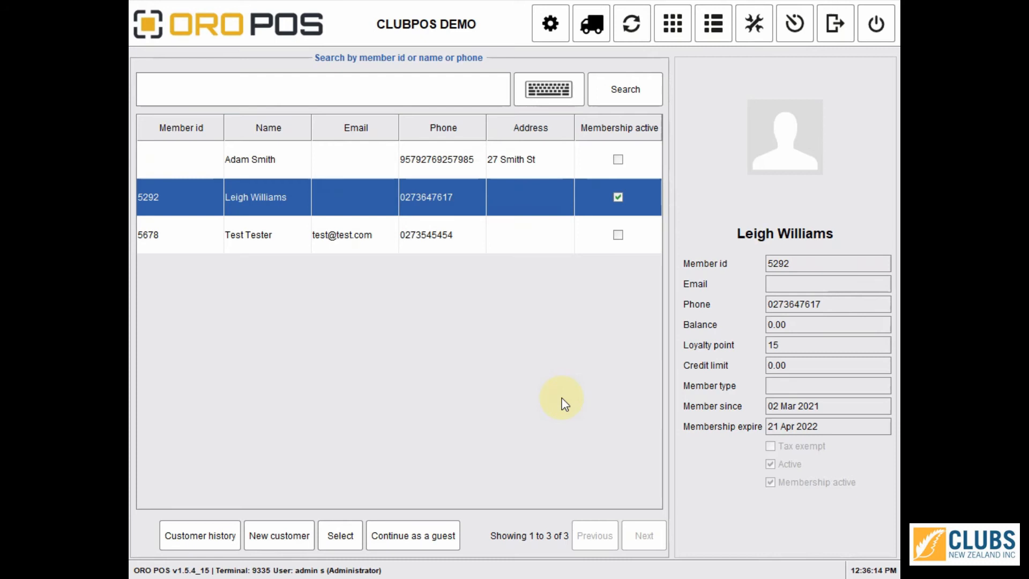
Reselect the active member in the customer list to check their updated loyalty points
left_click(361, 236)
left_click(358, 198)
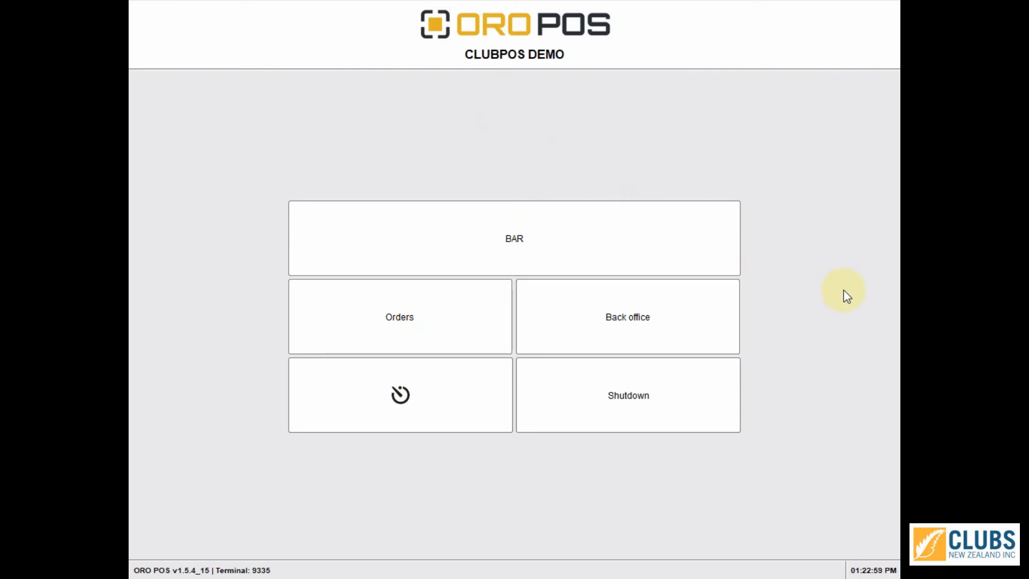
Log in to the back office with the secret key
left_click(634, 317)
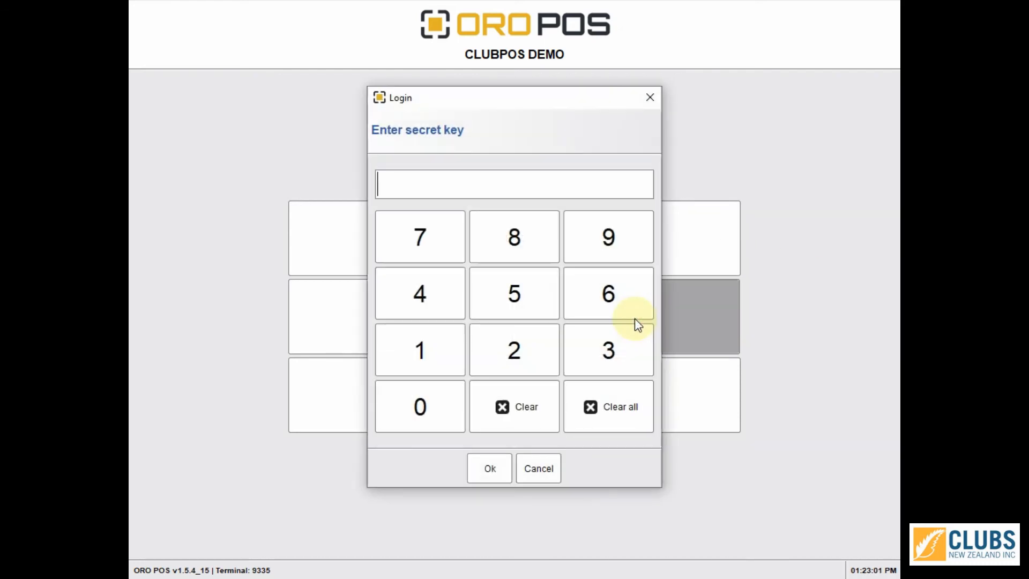
left_click(427, 352)
double_click(427, 351)
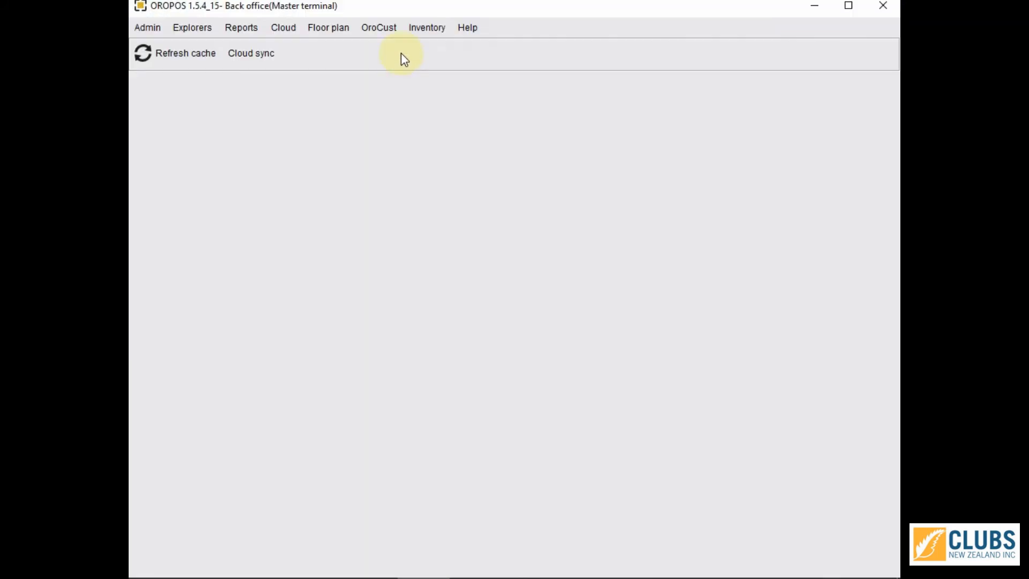
Review which customers belong to the Standard Member customer group, and close the group list
left_click(379, 27)
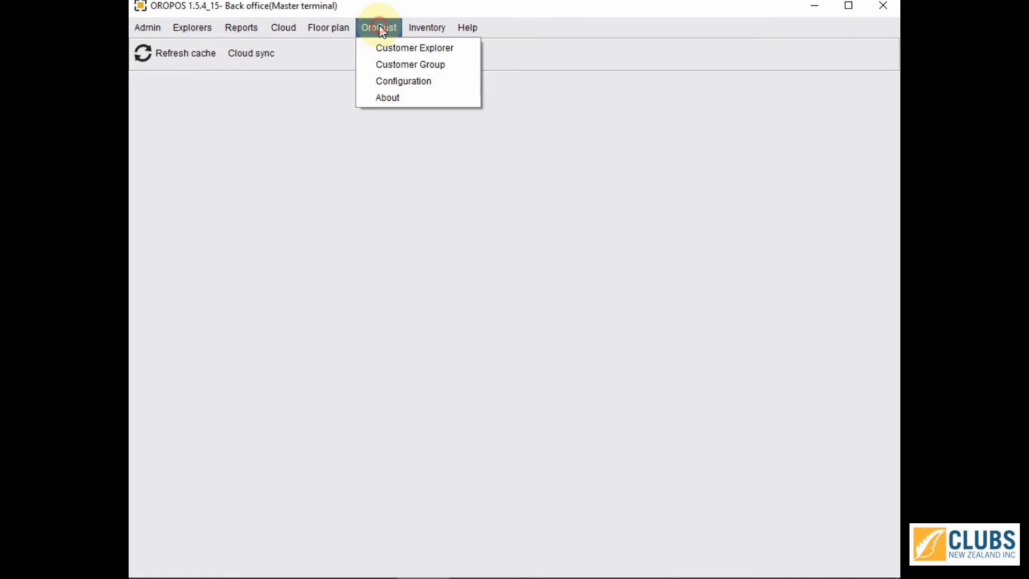
left_click(396, 65)
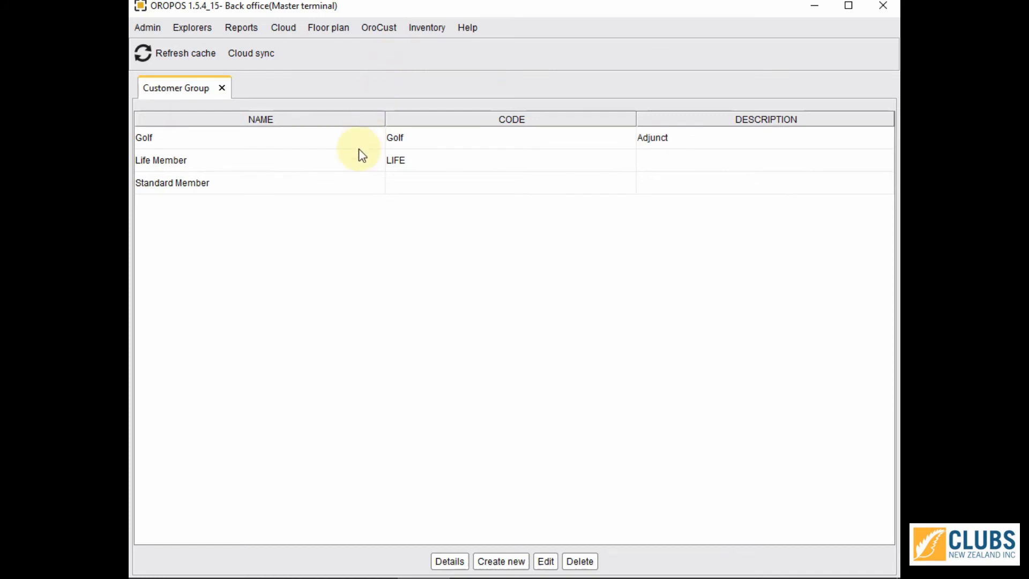
left_click(332, 188)
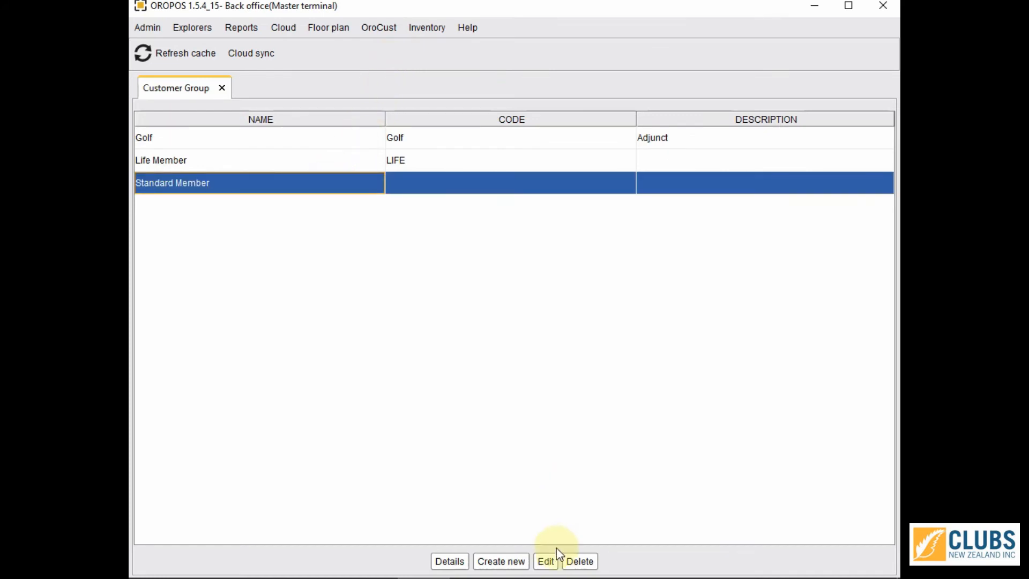
left_click(547, 561)
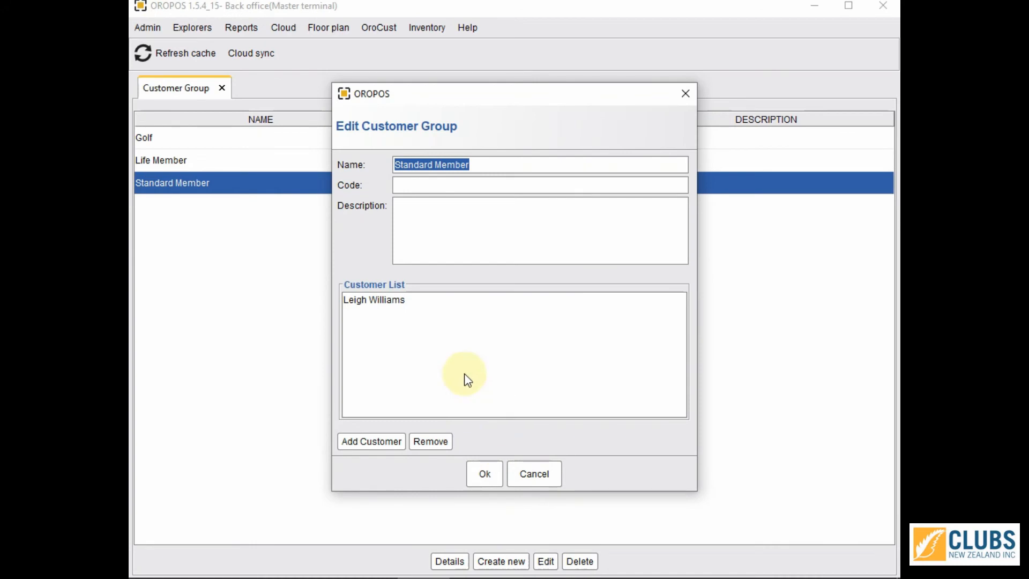
left_click(375, 302)
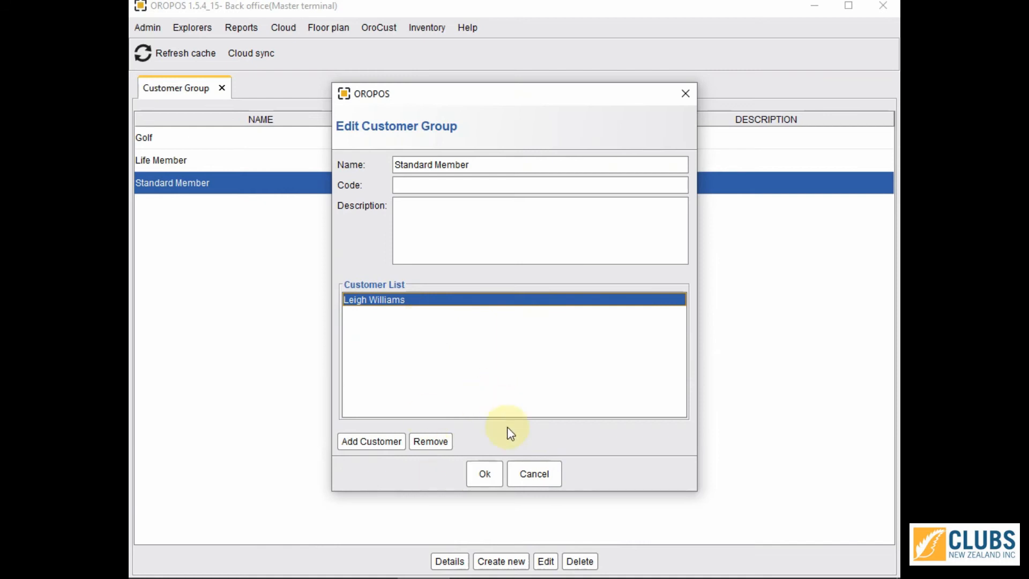
left_click(484, 474)
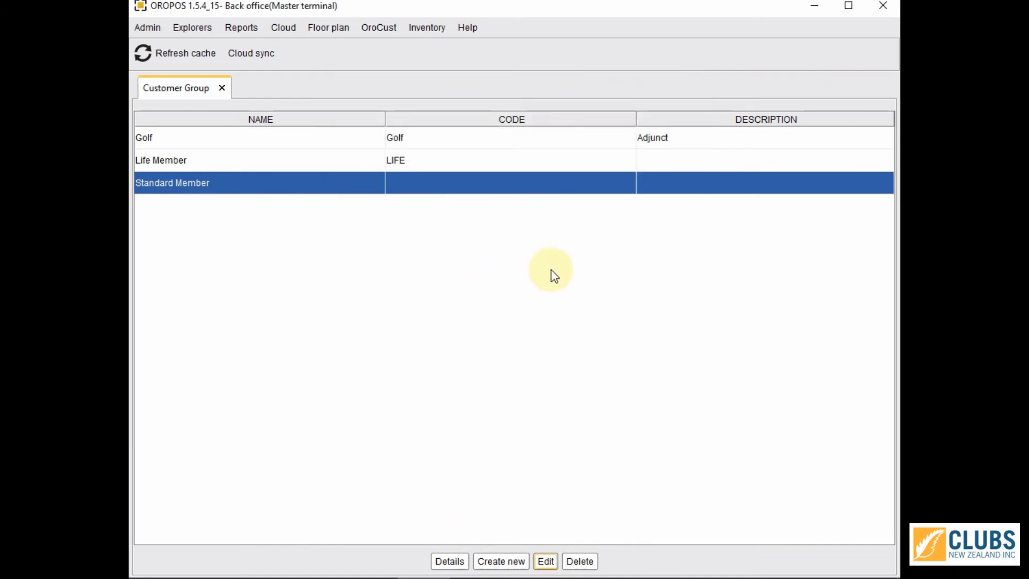
left_click(222, 88)
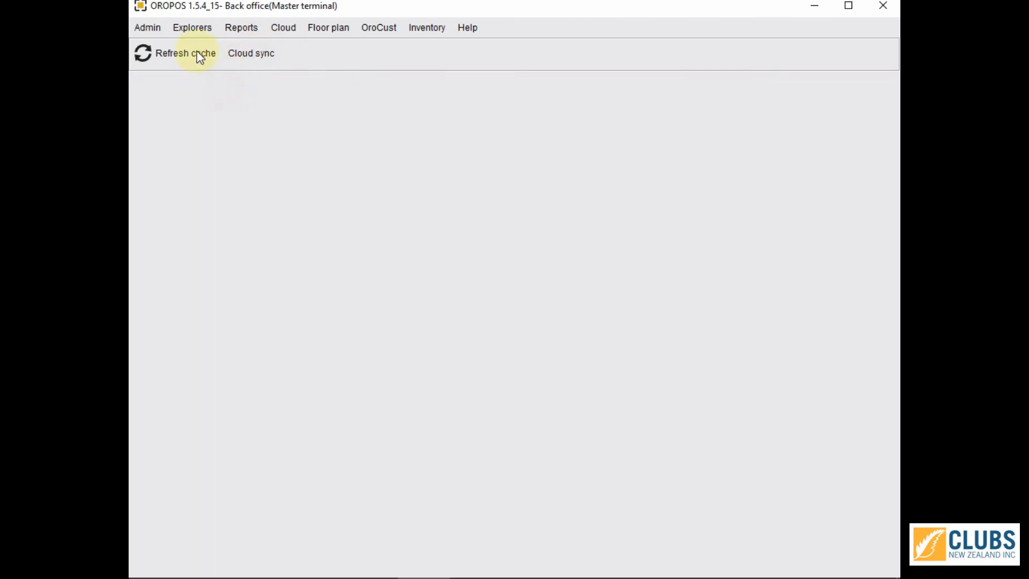
Create a new price list named Members Price
left_click(199, 33)
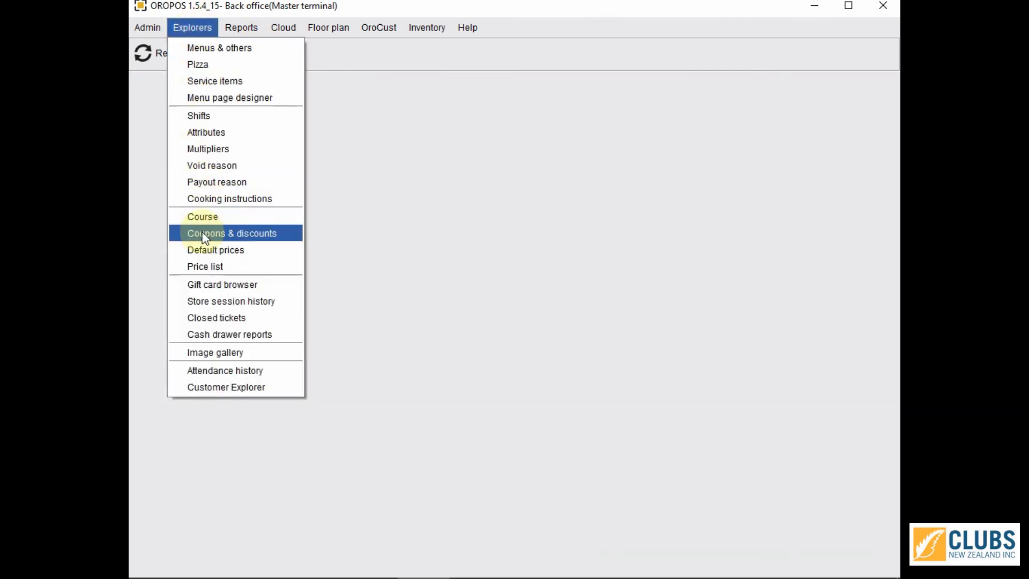
left_click(206, 267)
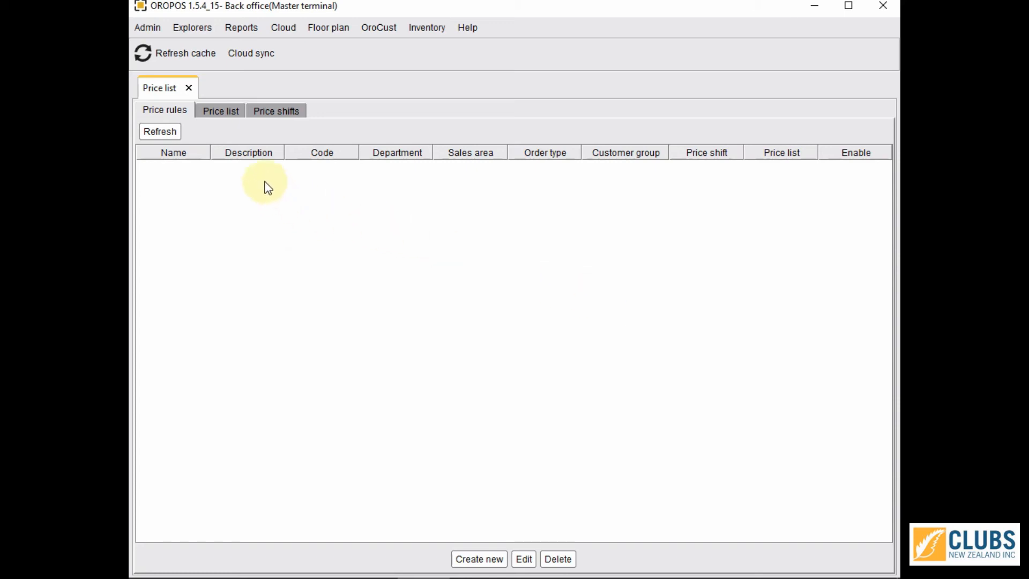
left_click(224, 111)
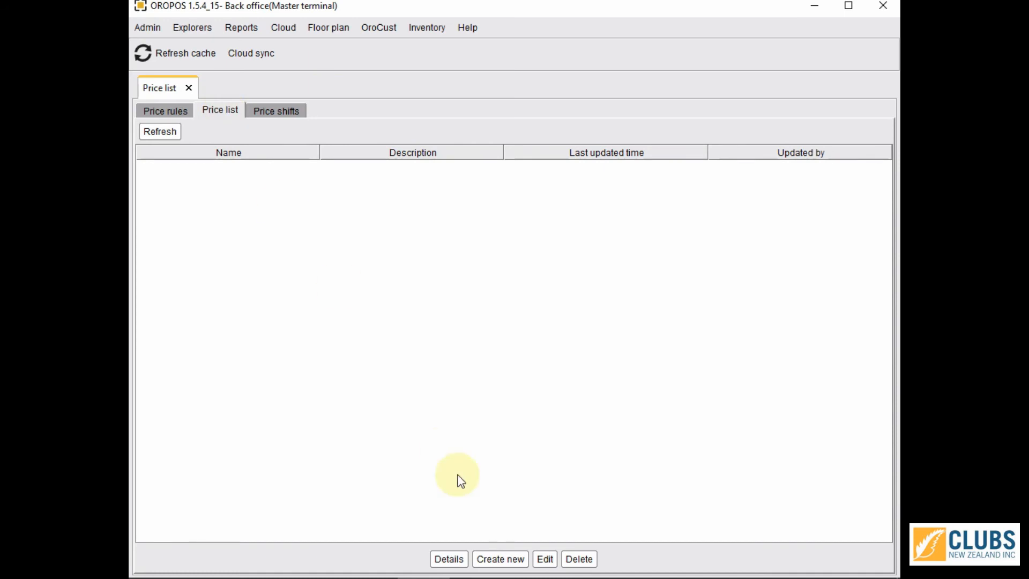
left_click(500, 557)
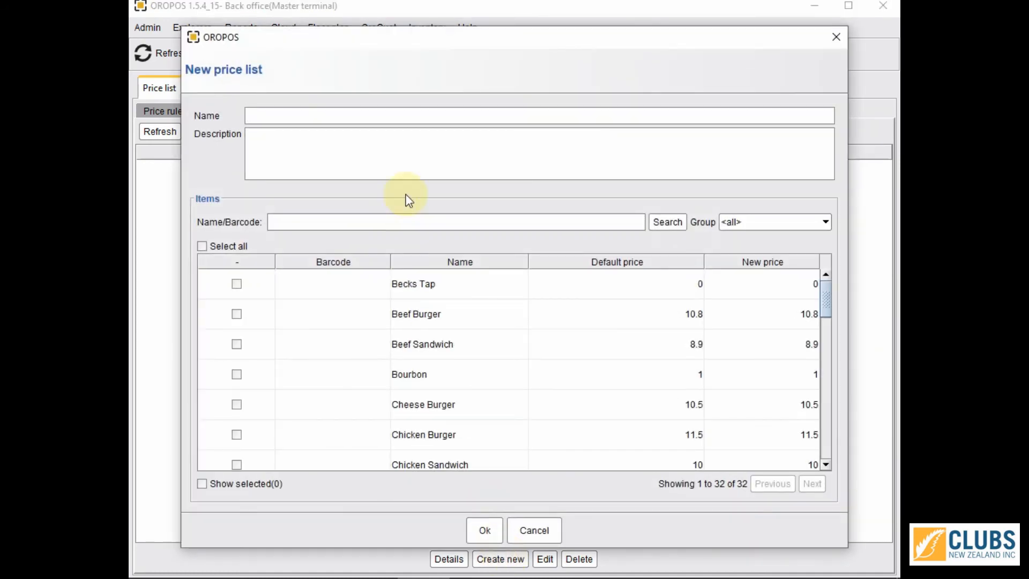
type("Memb")
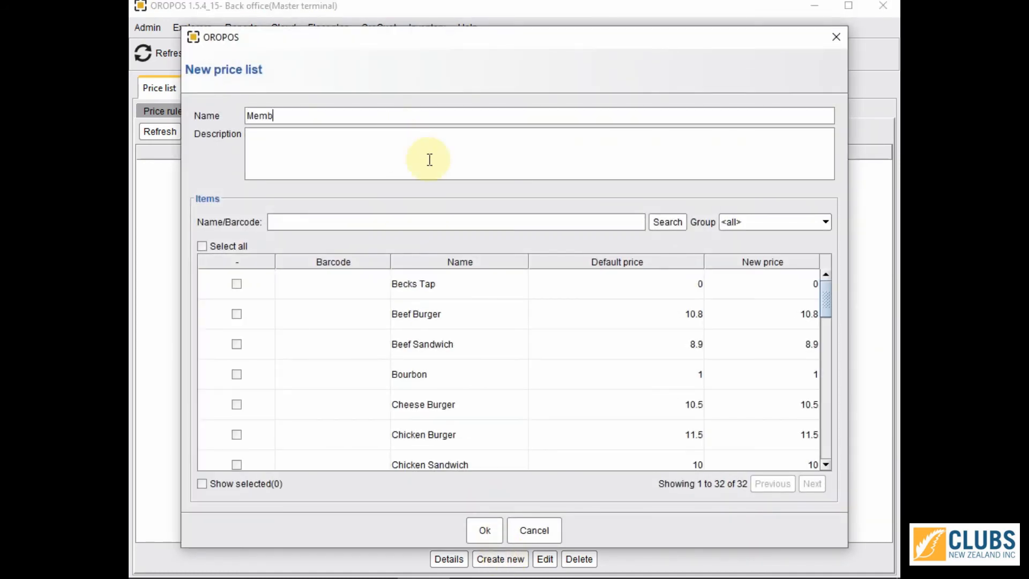
type("ers Price")
Set the new price of the Steinlager Stubbie to 6.00 in the price list and save it
scroll(824, 337, "down", 1)
scroll(825, 341, "down", 7)
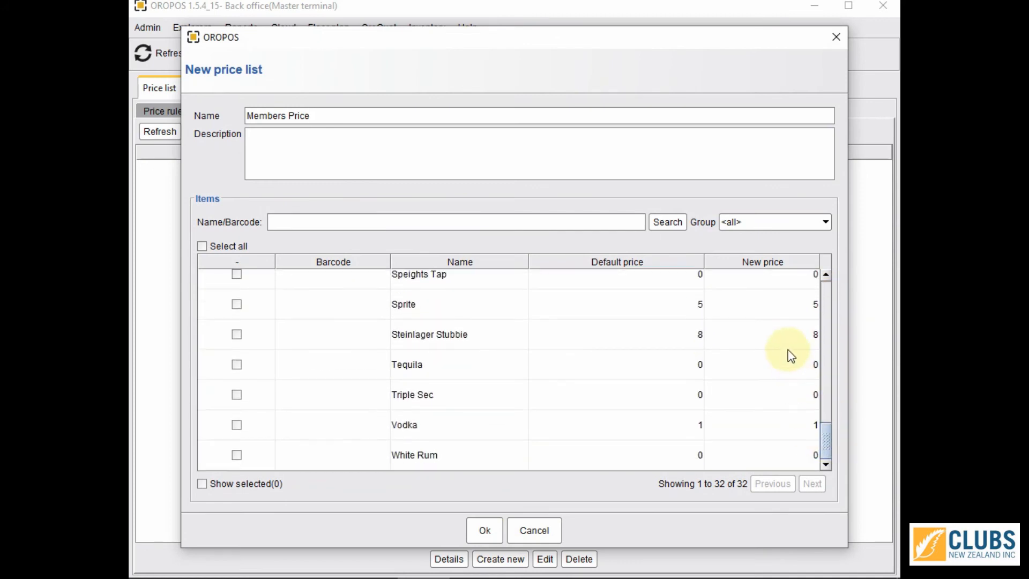
left_click(783, 335)
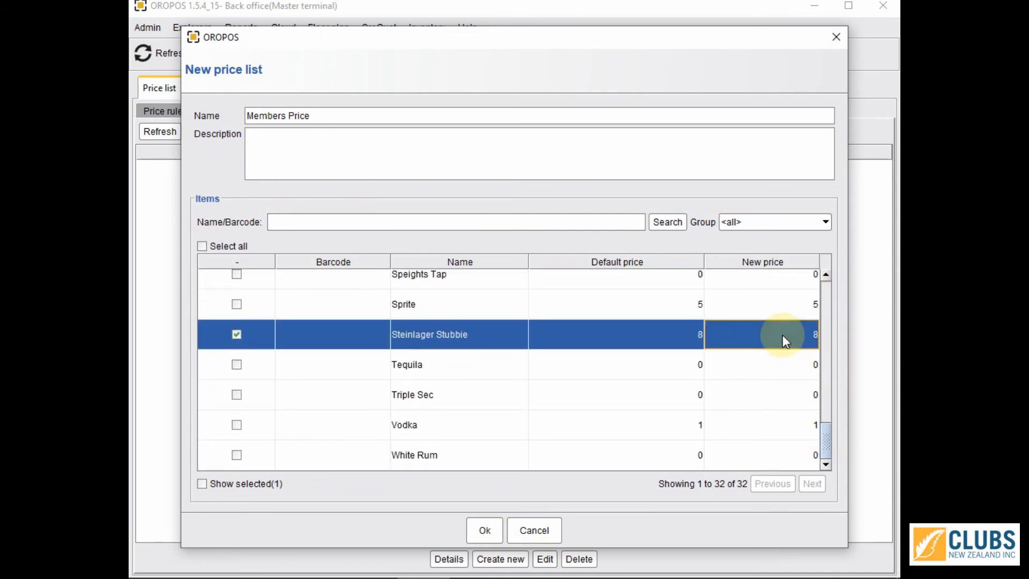
type(".06")
key("BackSpace")
key("BackSpace")
key("BackSpace")
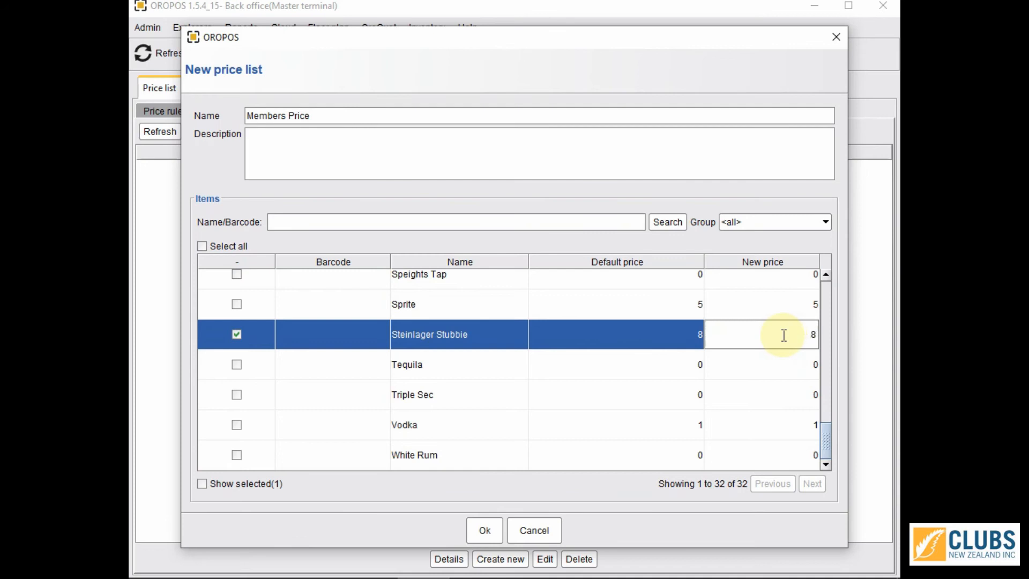
type("6.00")
left_click(630, 370)
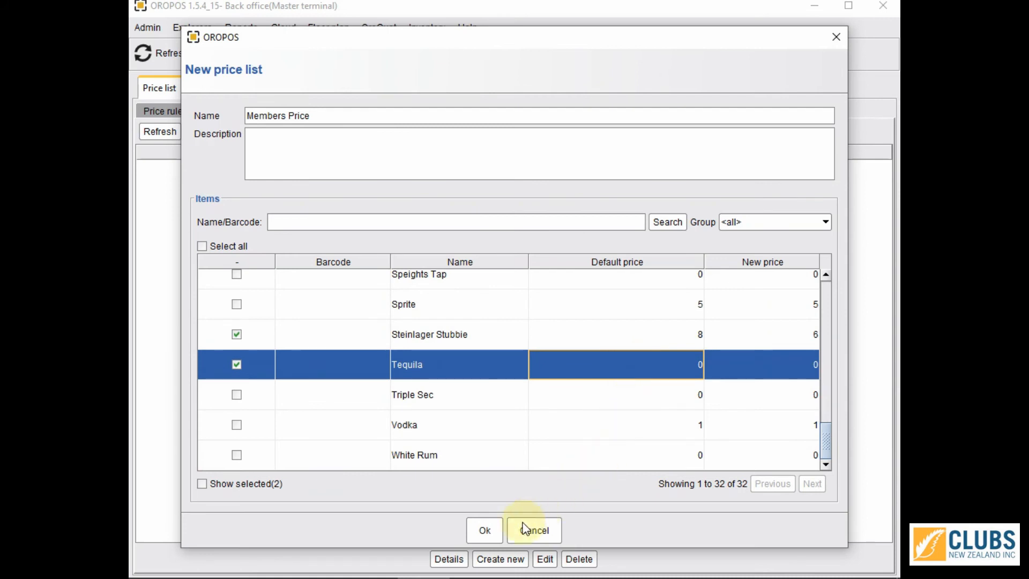
left_click(485, 530)
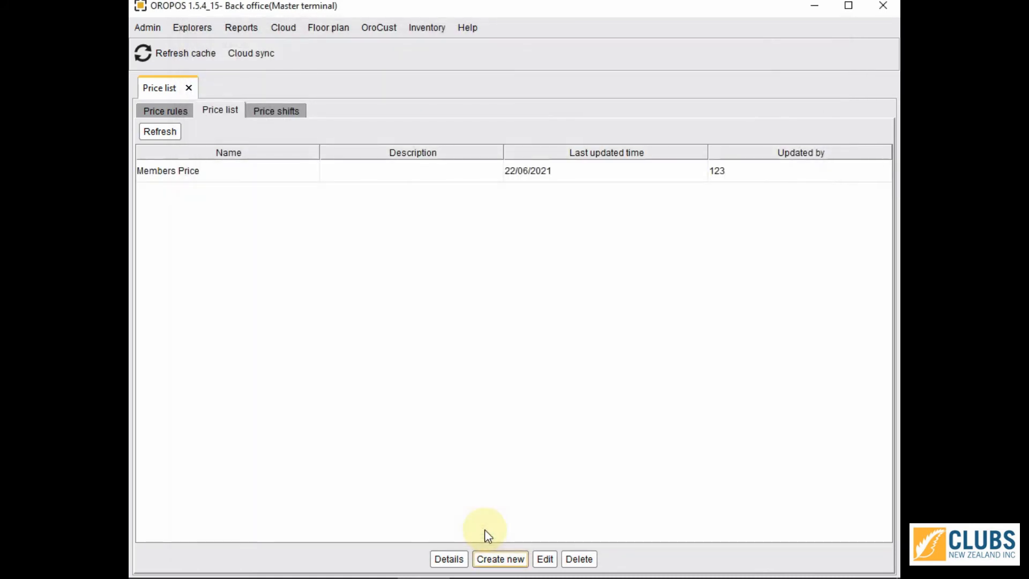
Create a new price rule named Members Pricing
left_click(167, 114)
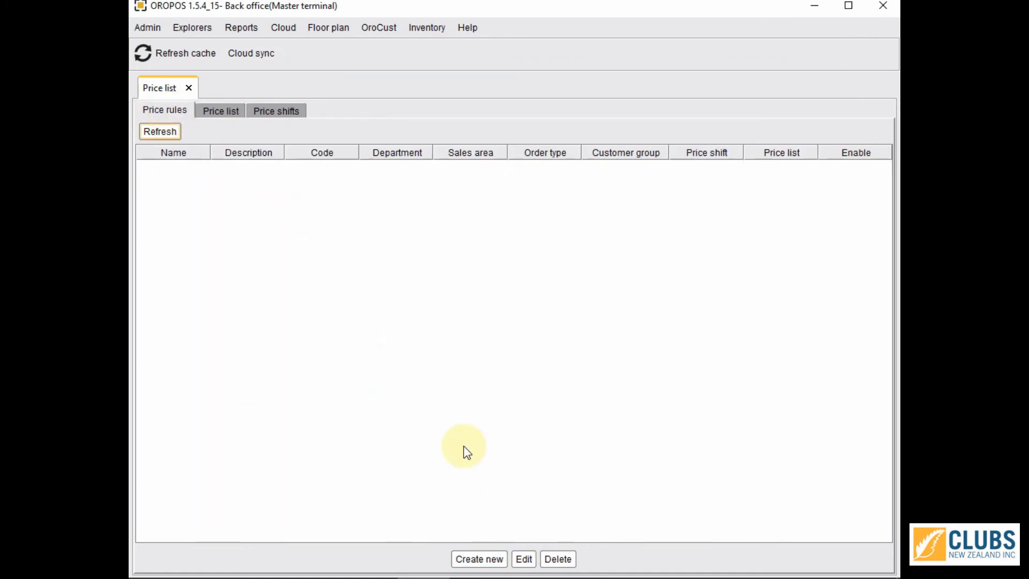
left_click(485, 559)
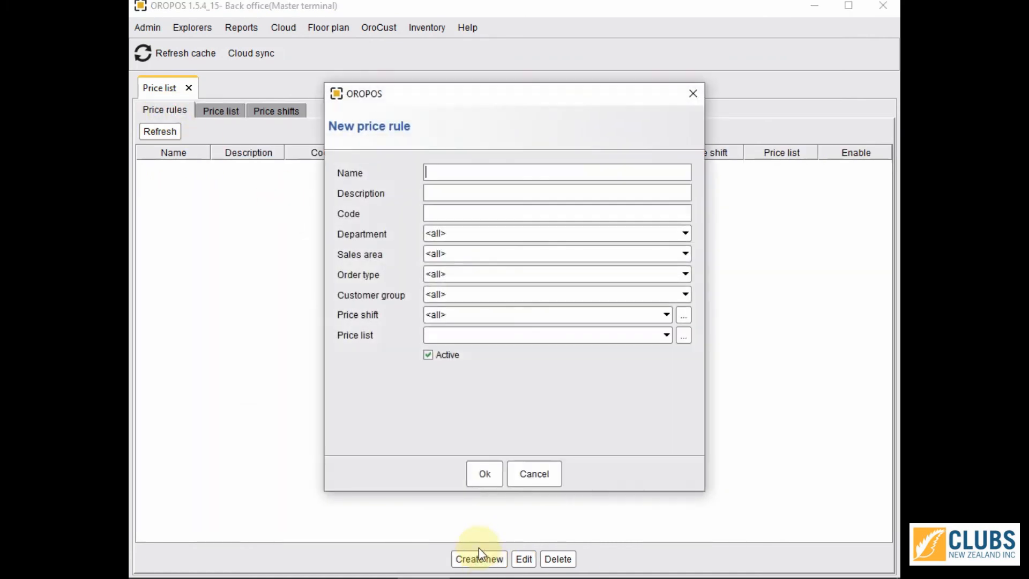
type("Mem")
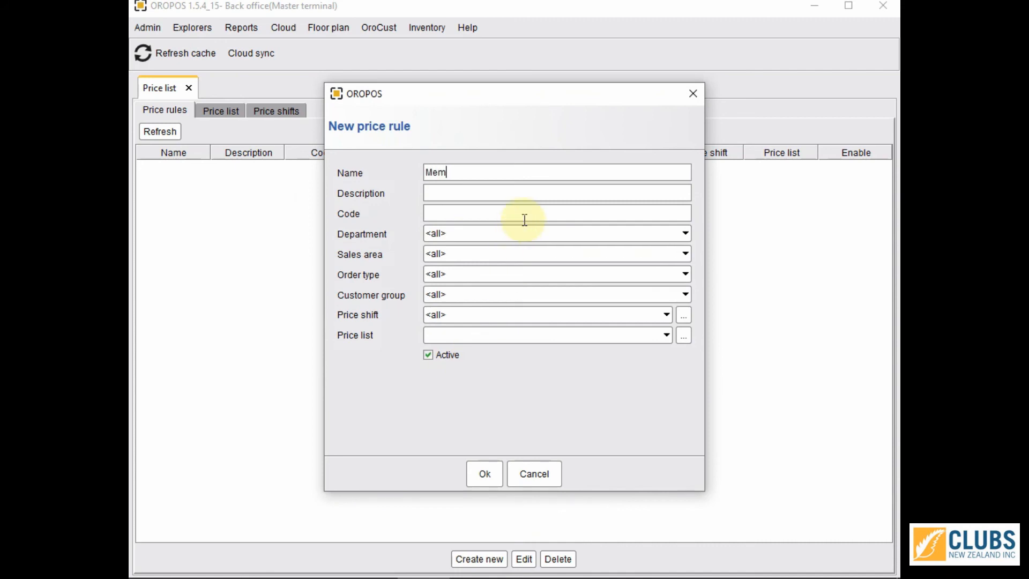
type("bers Pricing")
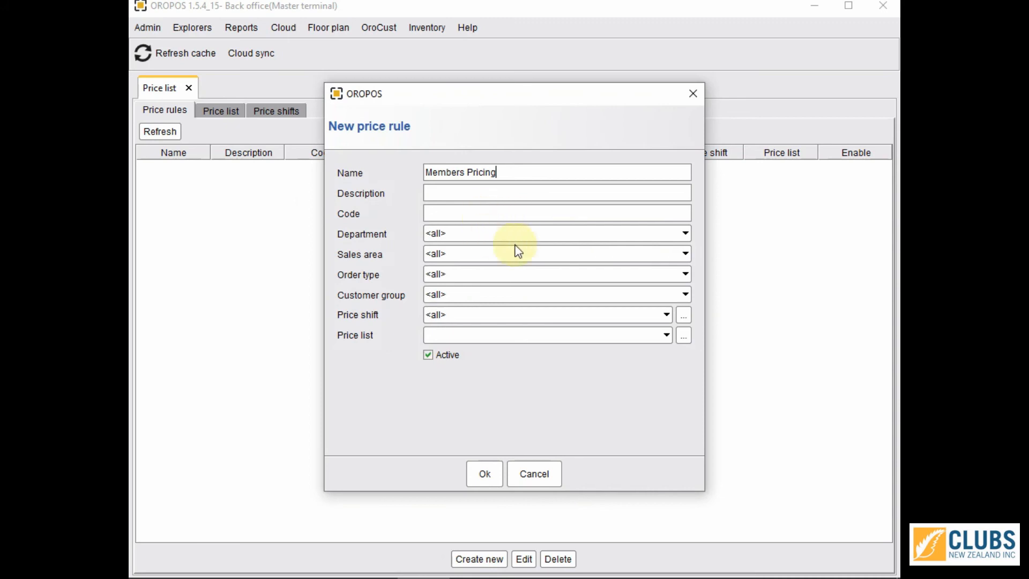
Assign the Standard Member customer group and the Members Price list to the price rule, and save it
left_click(516, 294)
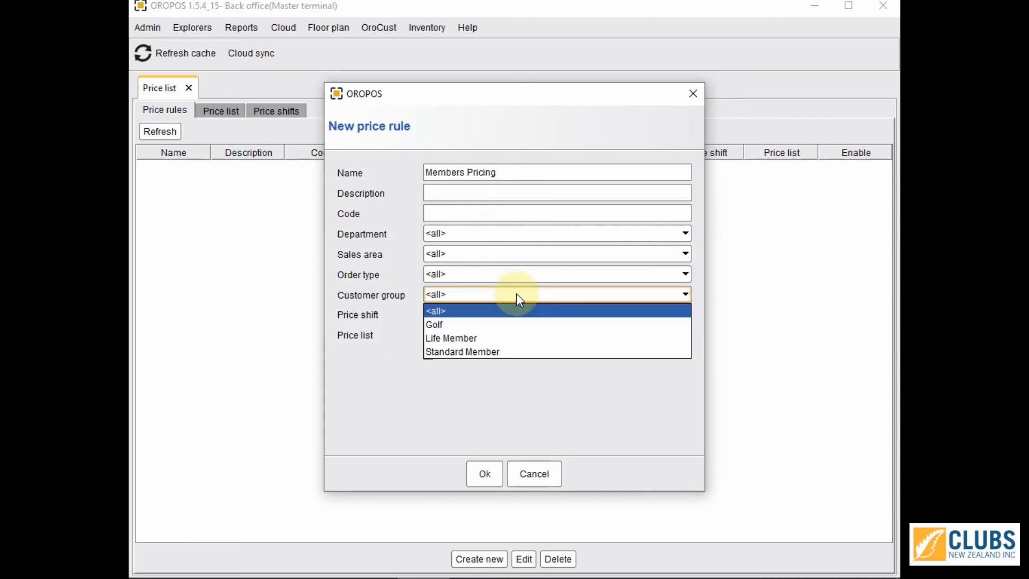
left_click(493, 354)
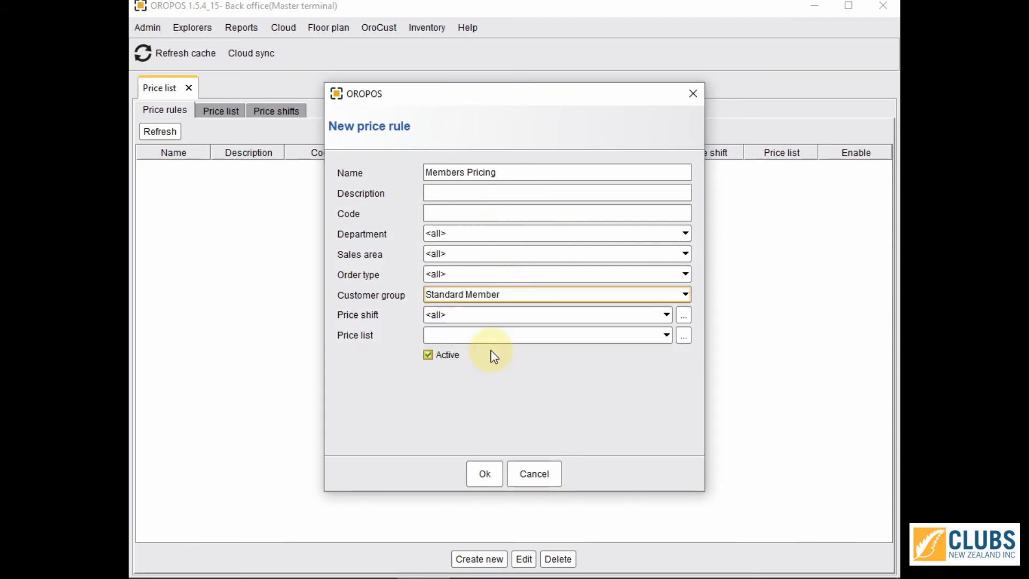
left_click(535, 335)
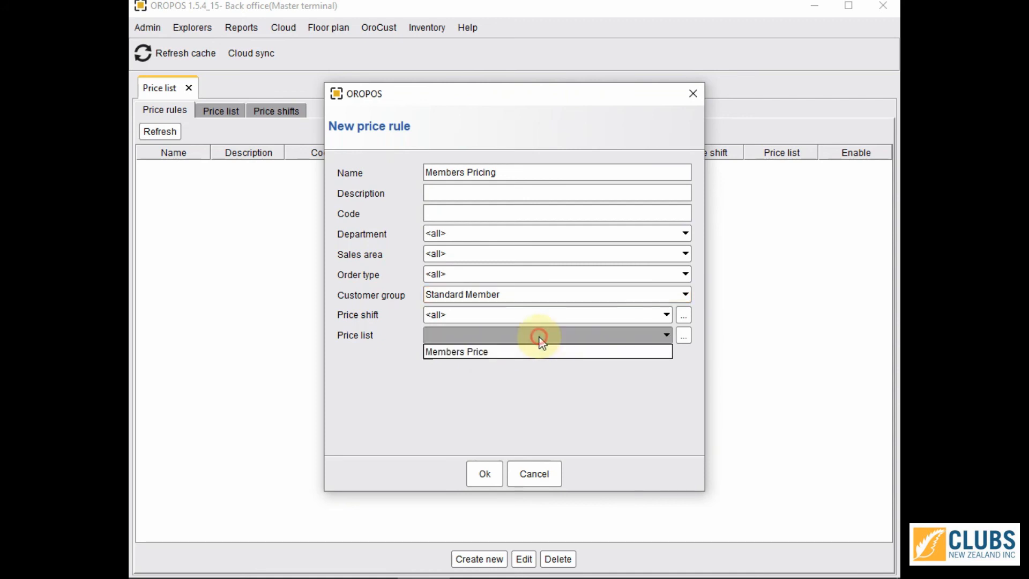
left_click(496, 353)
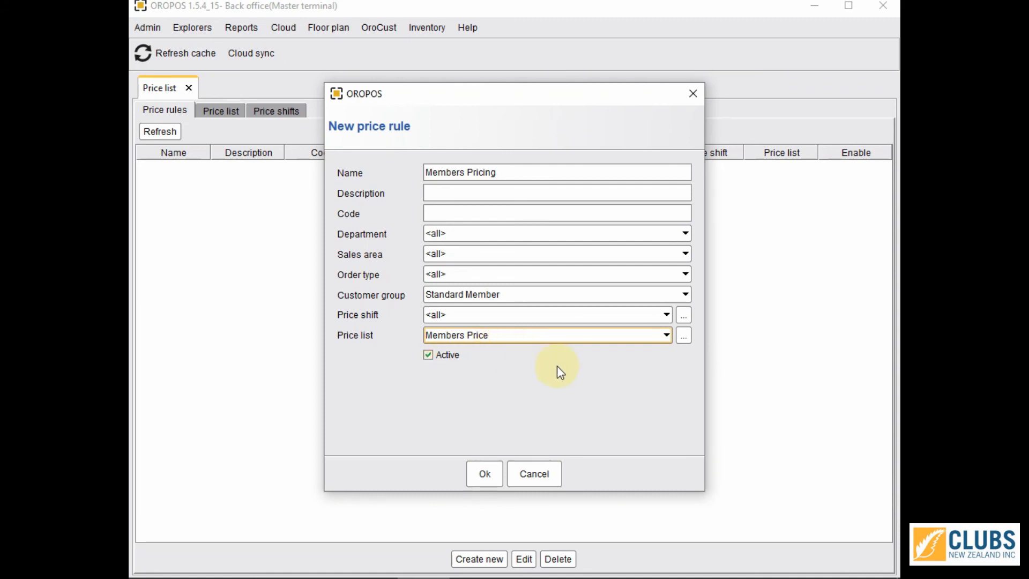
left_click(485, 474)
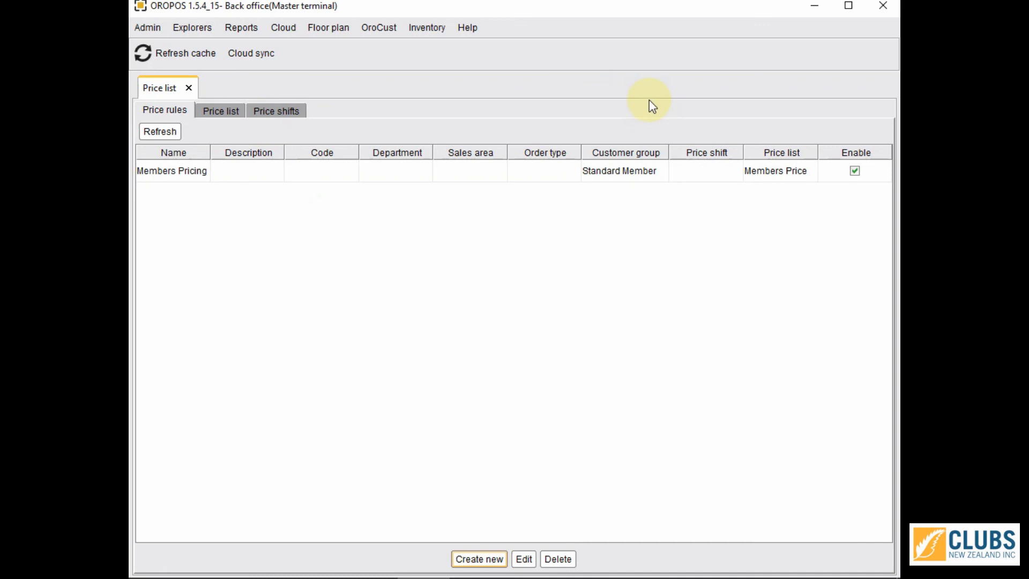
Close the back office and log in to the BAR order screen with the secret key
left_click(884, 6)
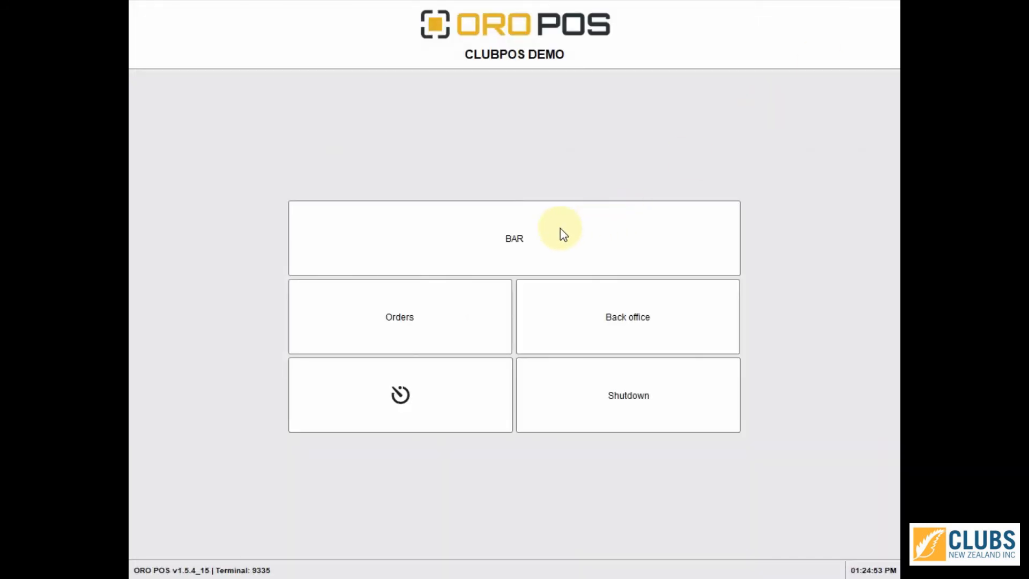
left_click(562, 234)
left_click(416, 360)
left_click(417, 362)
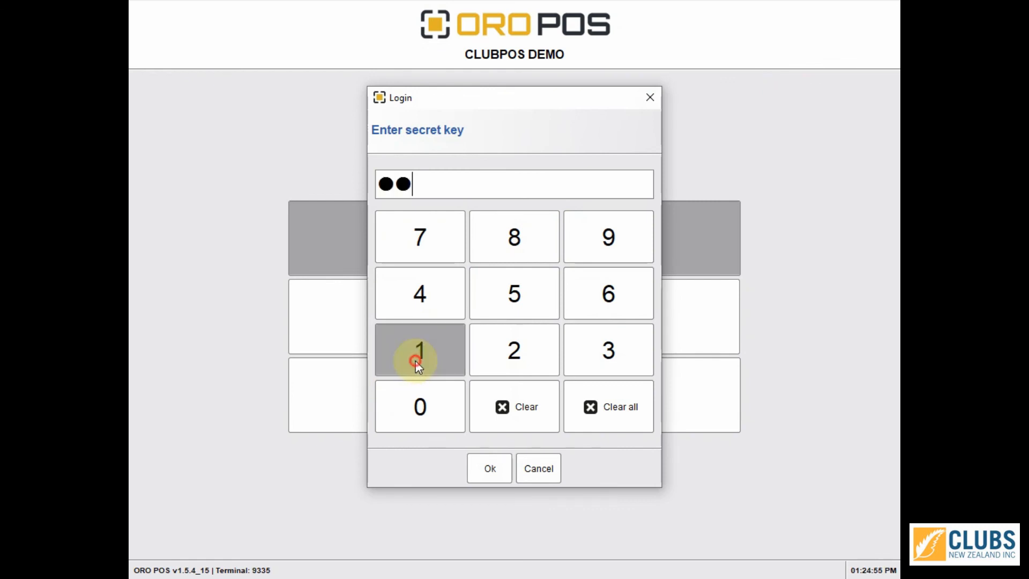
left_click(417, 361)
left_click(417, 361)
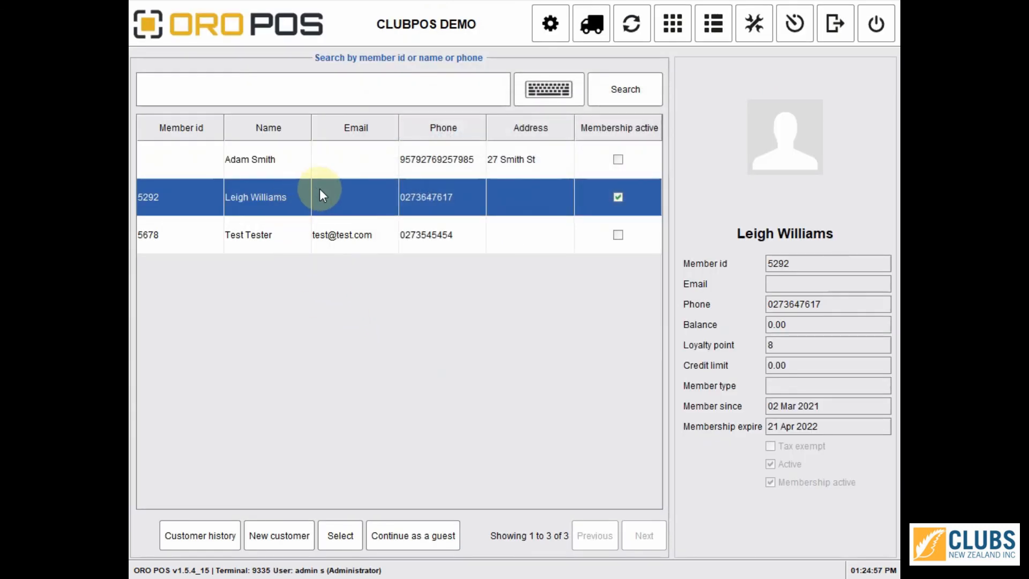
Add a Steinlager Stubbie to a ticket for the active member to check the member price, and discard the ticket
left_click(341, 535)
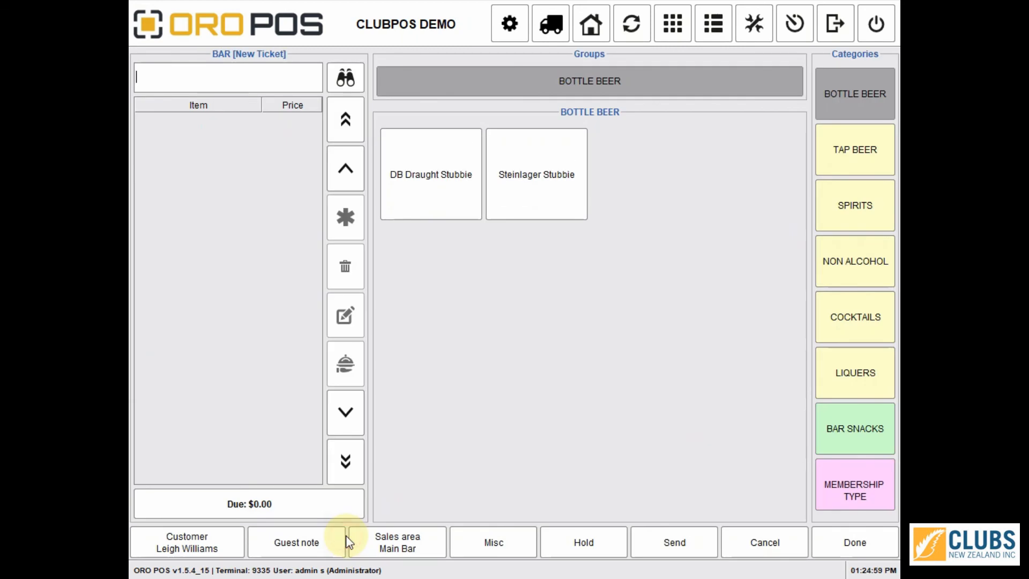
left_click(542, 202)
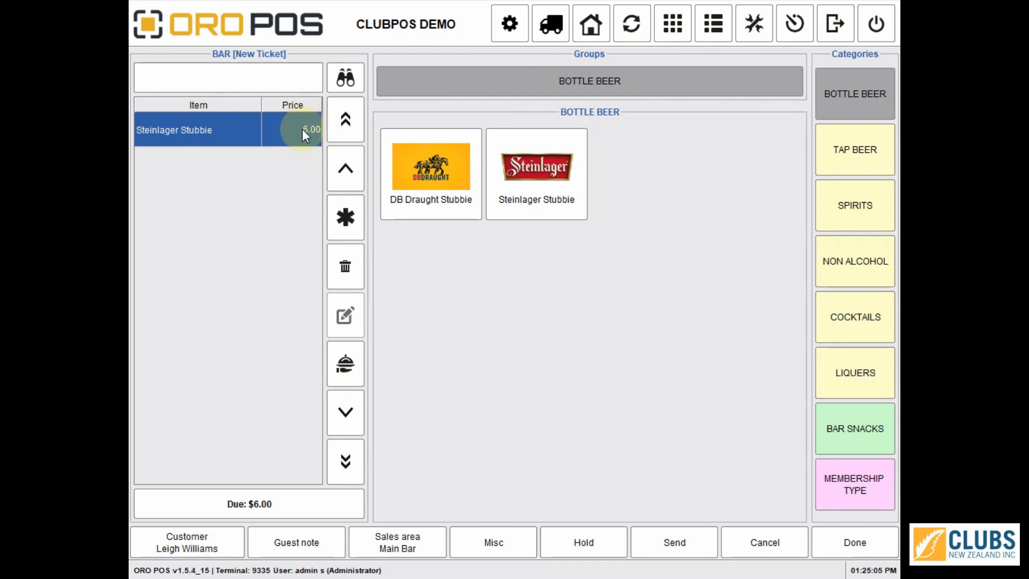
left_click(348, 273)
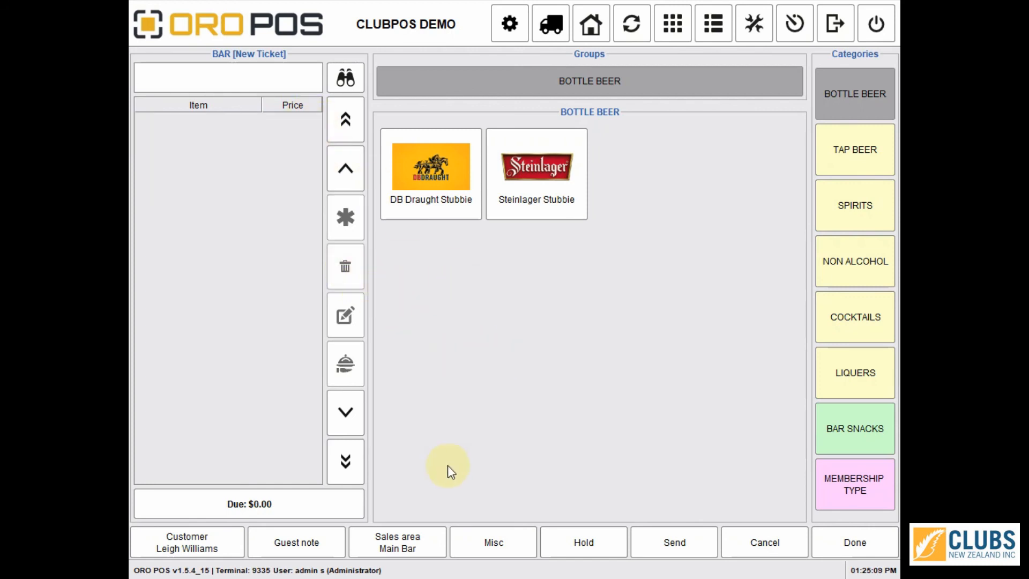
left_click(758, 540)
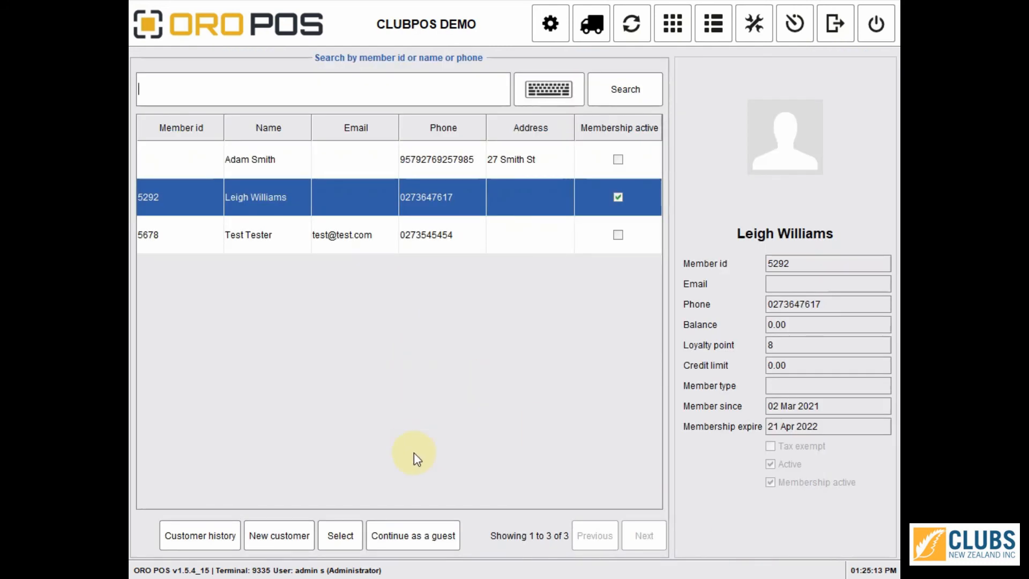
Start a guest ticket and add a Steinlager Stubbie to compare the non-member price
left_click(411, 534)
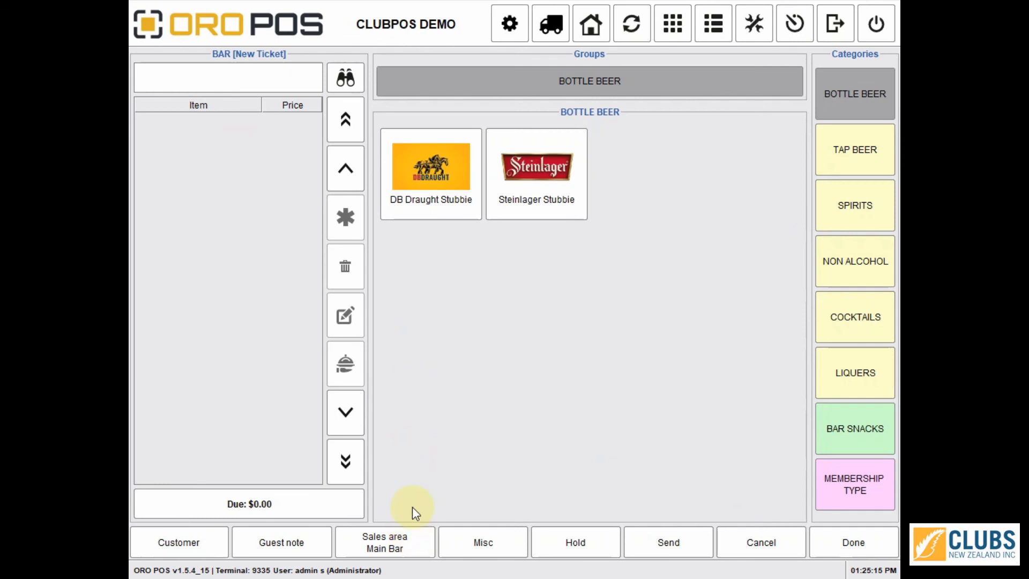
left_click(535, 182)
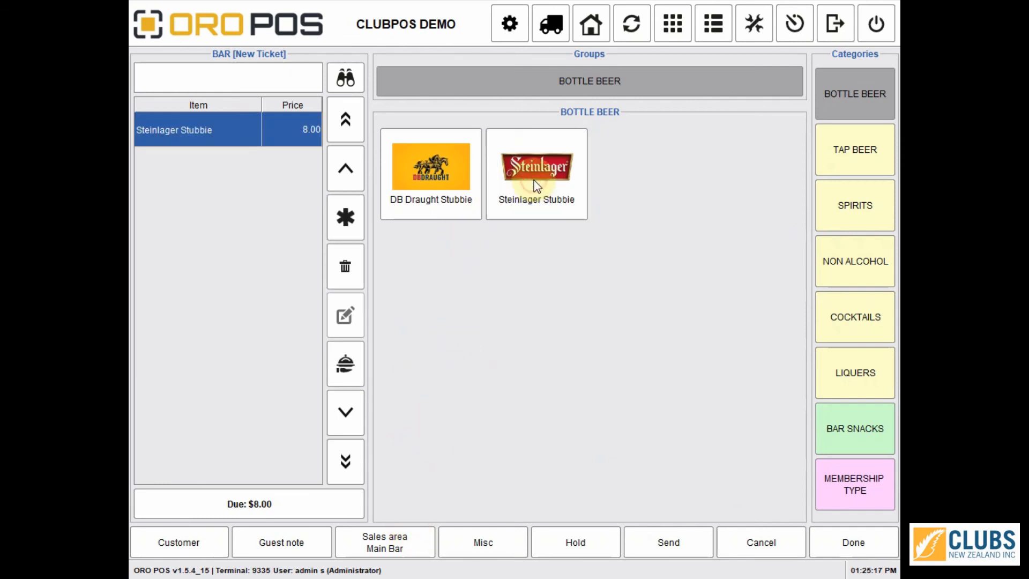